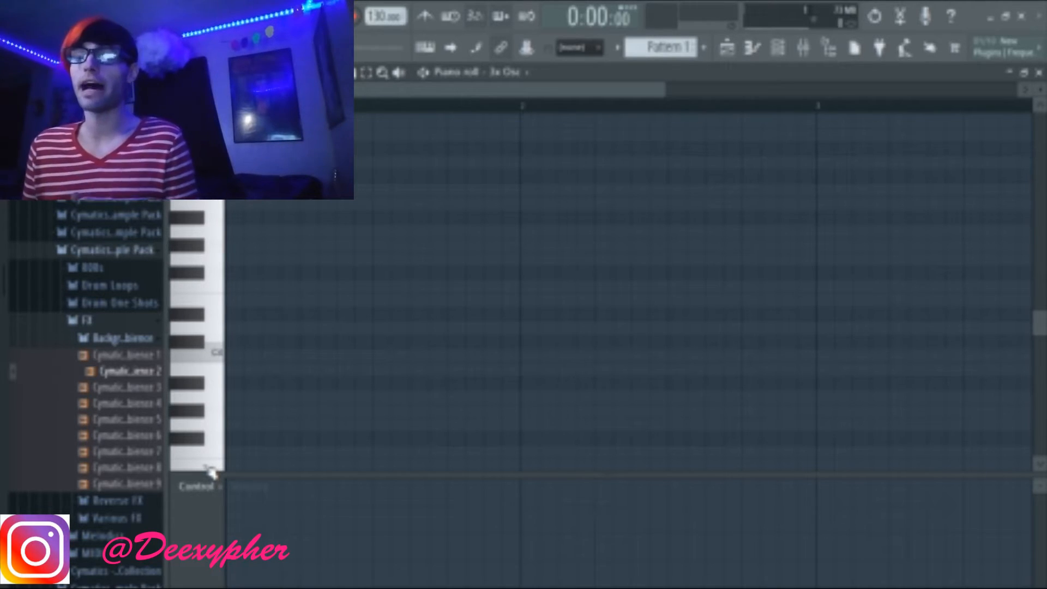
Audition low keys on the piano roll, then draw a G2 note half a bar long at the pattern's start
{"action": "mouse_move", "coordinate": [205, 357]}
{"action": "left_mouse_down"}
{"action": "mouse_move", "coordinate": [204, 416]}
{"action": "mouse_move", "coordinate": [208, 366]}
{"action": "left_mouse_up"}
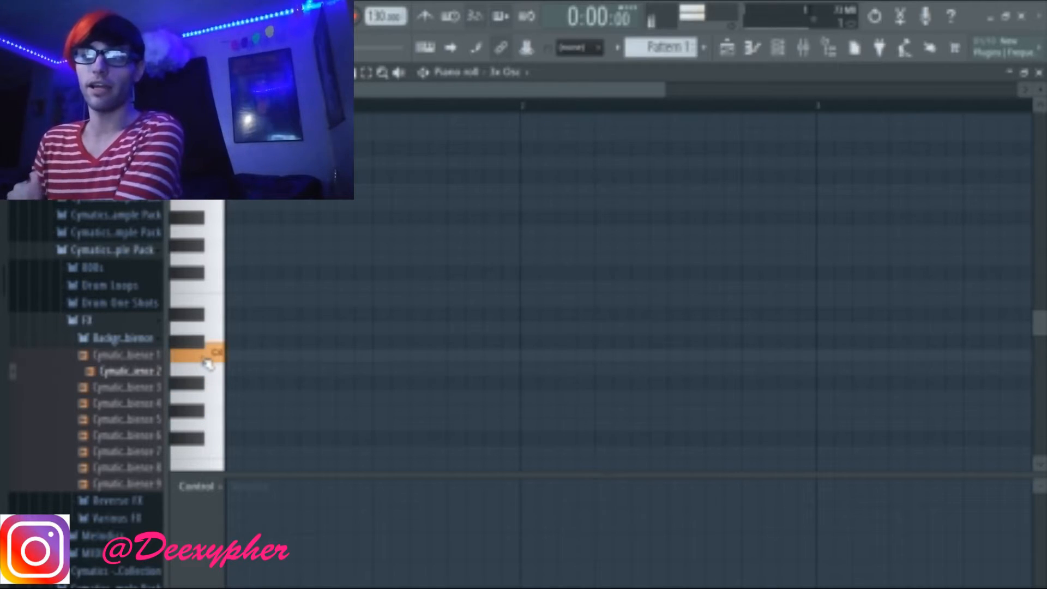
{"action": "left_click_drag", "start_coordinate": [208, 363], "coordinate": [232, 413]}
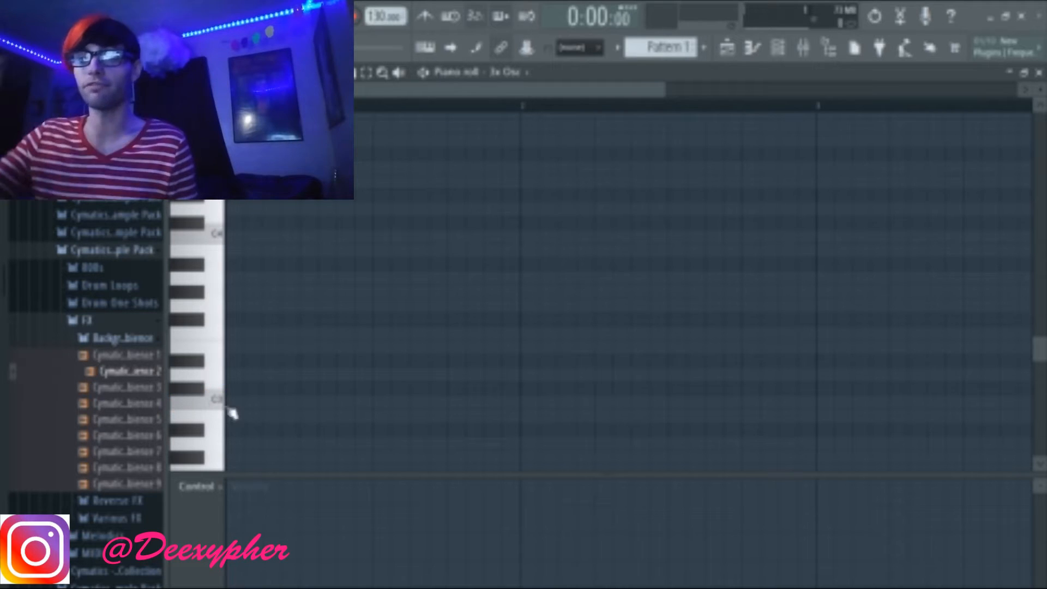
{"action": "left_click", "coordinate": [208, 382]}
{"action": "left_click_drag", "start_coordinate": [208, 382], "coordinate": [209, 437]}
{"action": "left_click", "coordinate": [209, 436]}
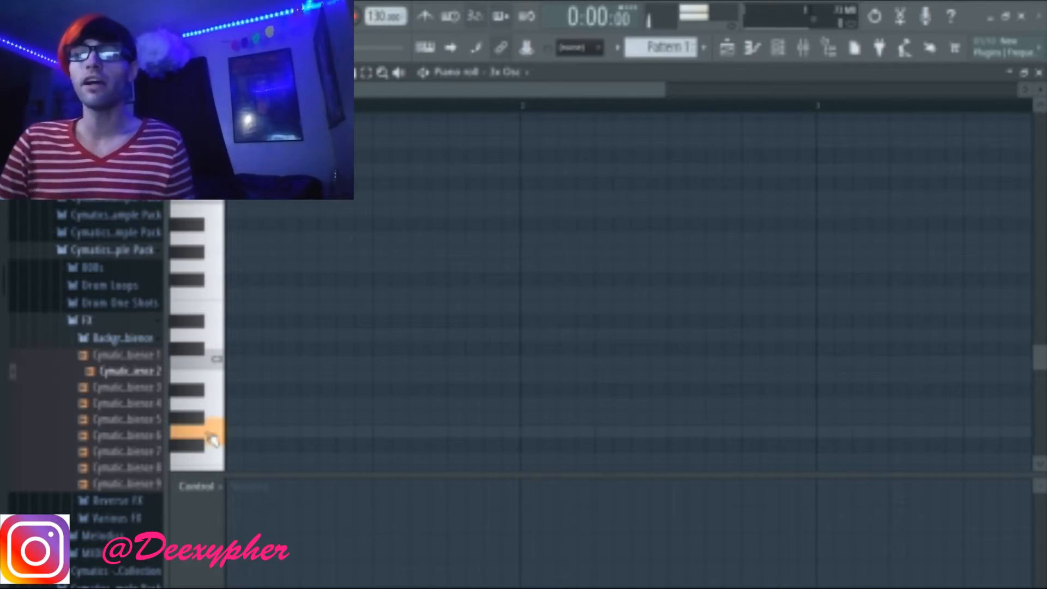
{"action": "left_click", "coordinate": [233, 436]}
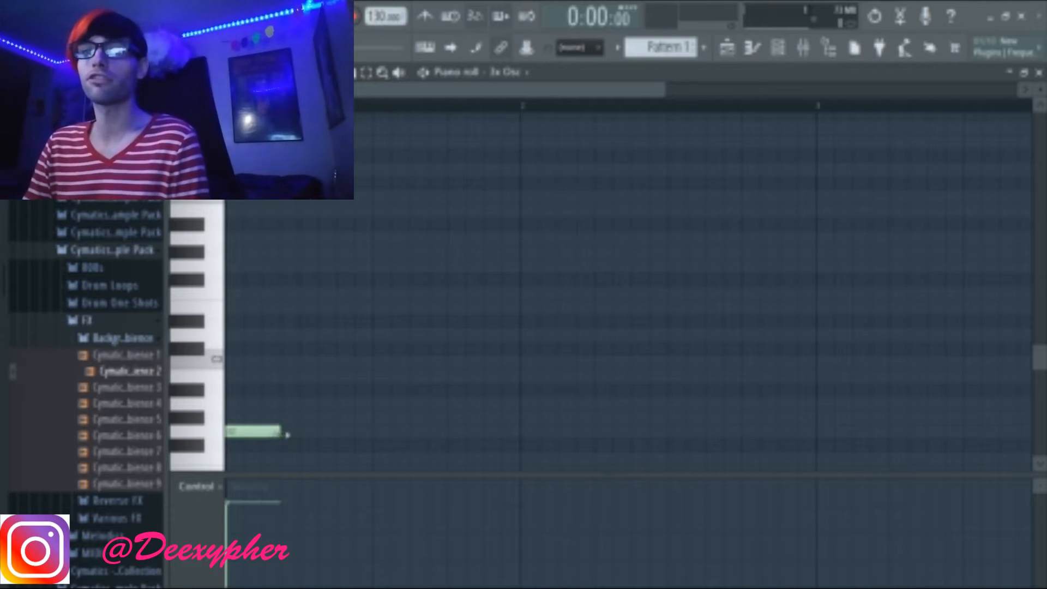
{"action": "left_click_drag", "start_coordinate": [288, 435], "coordinate": [300, 436]}
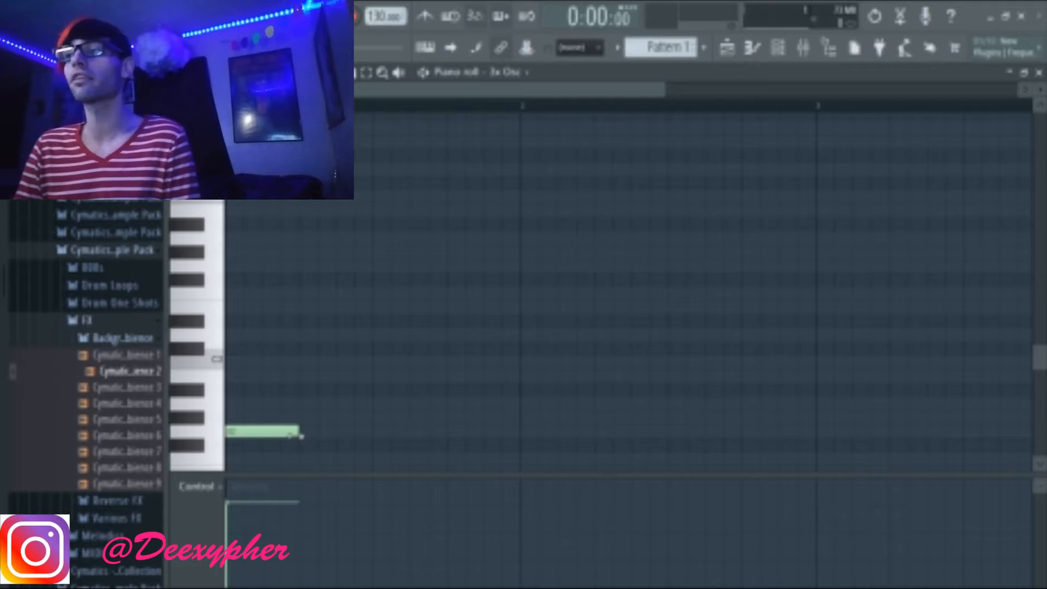
{"action": "left_click_drag", "start_coordinate": [303, 434], "coordinate": [372, 434]}
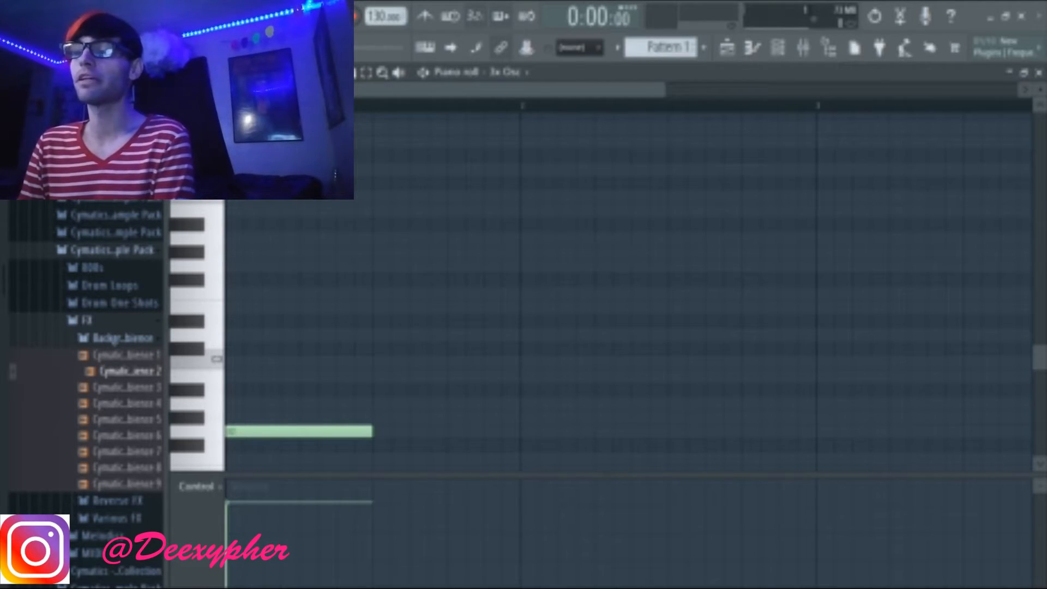
Leave the piano roll and place a Pattern 1 clip at bar 1 on the playlist's first track
{"action": "left_click", "coordinate": [1039, 73]}
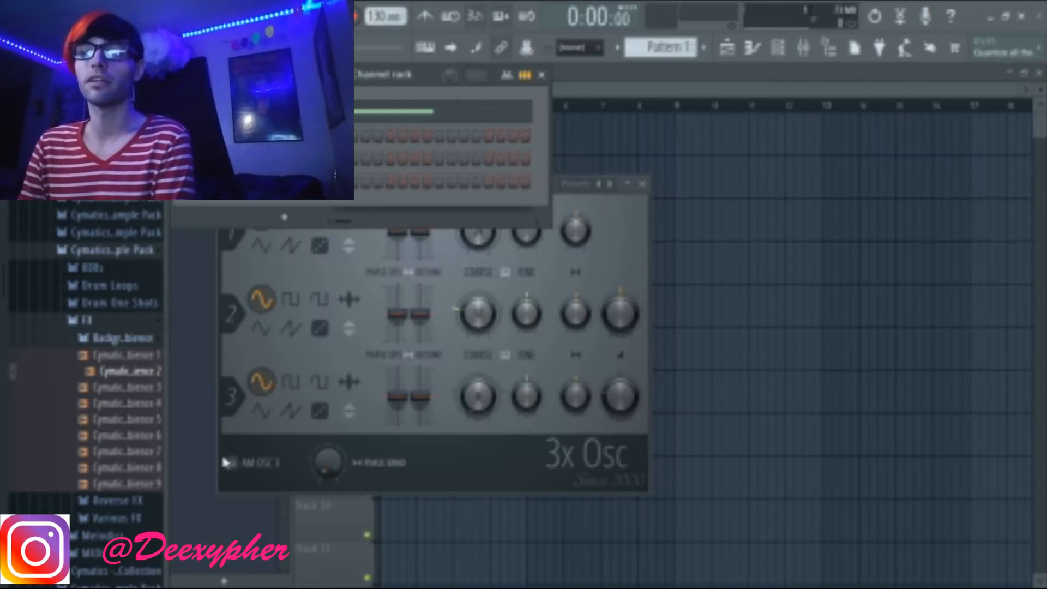
{"action": "left_click", "coordinate": [190, 480]}
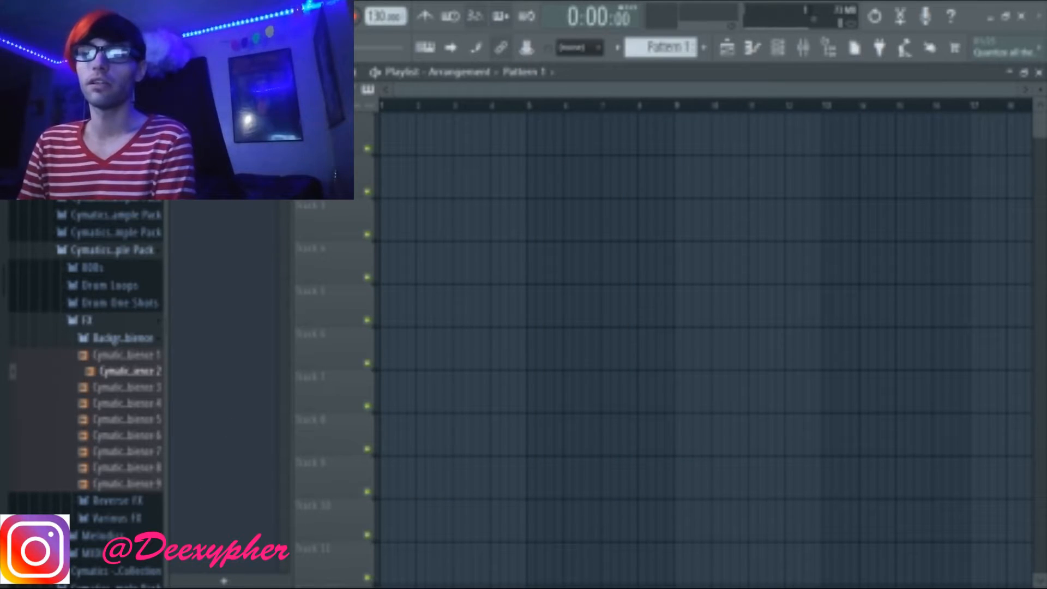
{"action": "left_click", "coordinate": [380, 148]}
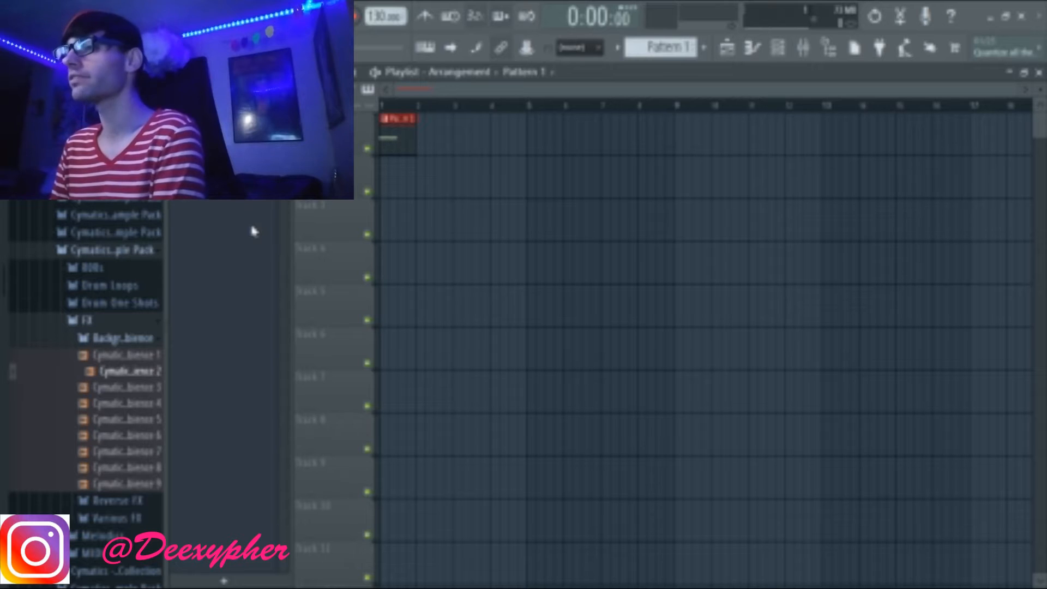
Consolidate the Pattern 1 clip into an audio clip and delete the leftover pattern clip on the second track
{"action": "key", "text": "ctrl+alt+c"}
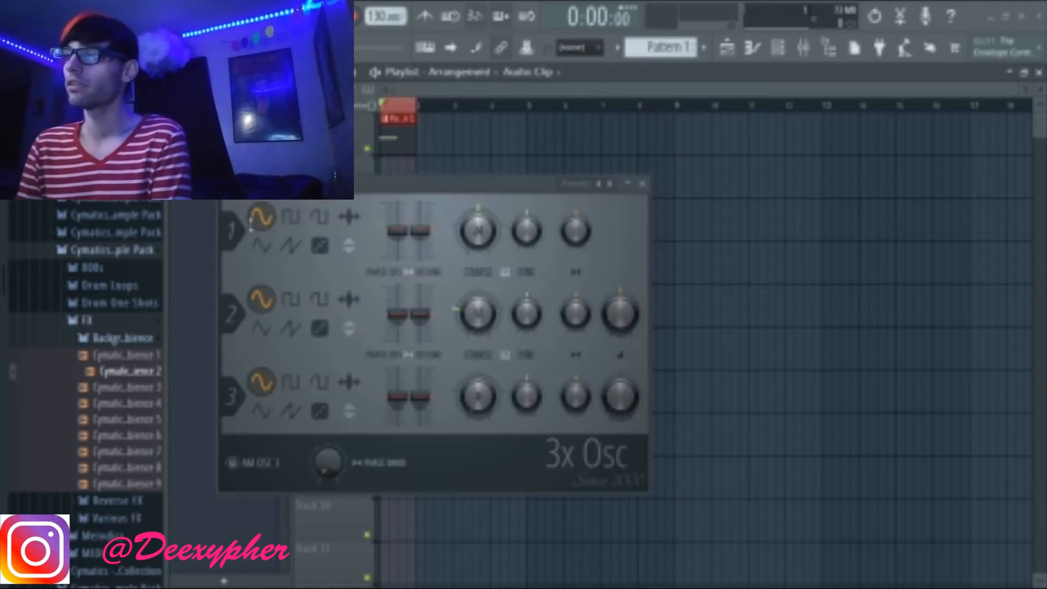
{"action": "left_click", "coordinate": [643, 183]}
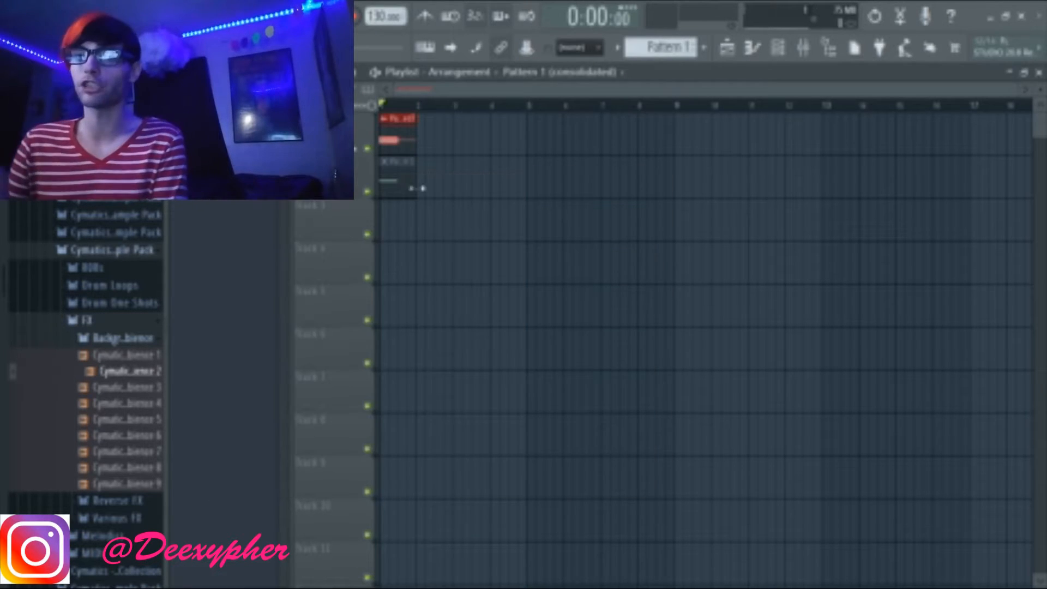
{"action": "right_click", "coordinate": [391, 179]}
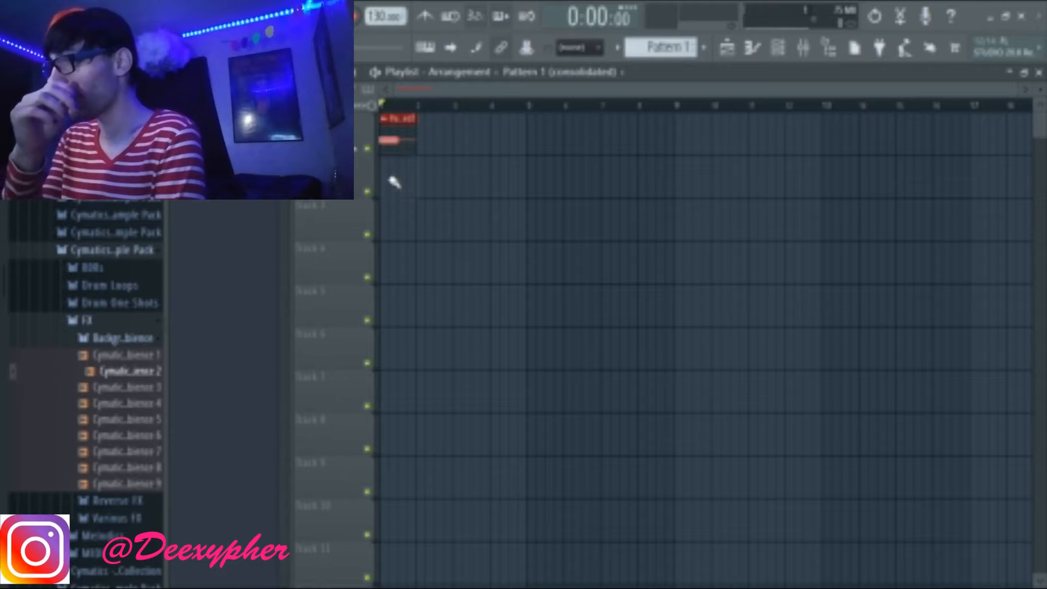
Open the consolidated audio clip's settings, audition the sample and enable Normalize
{"action": "double_click", "coordinate": [395, 144]}
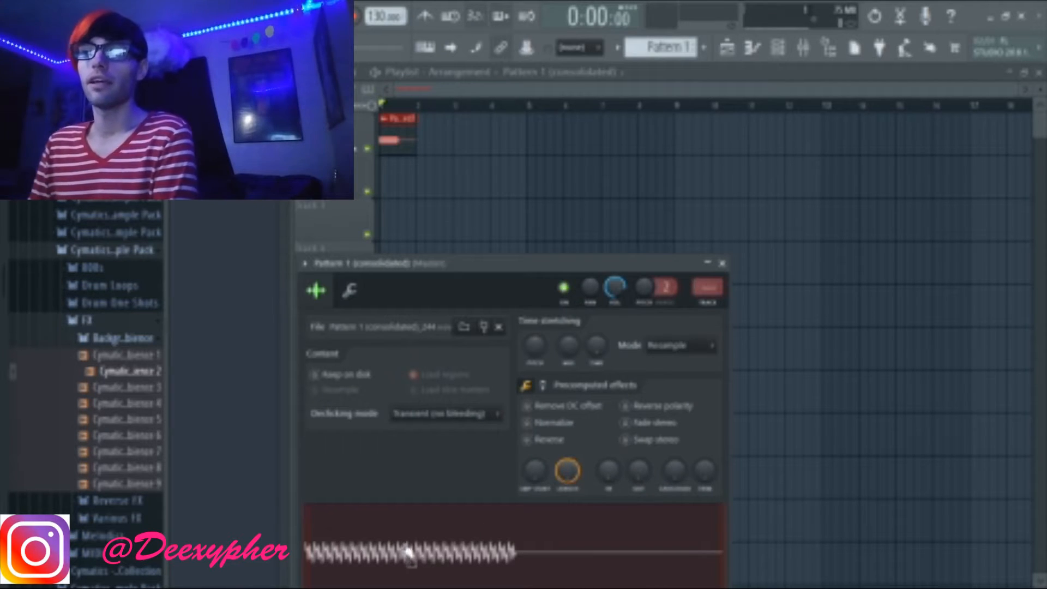
{"action": "left_click", "coordinate": [408, 554]}
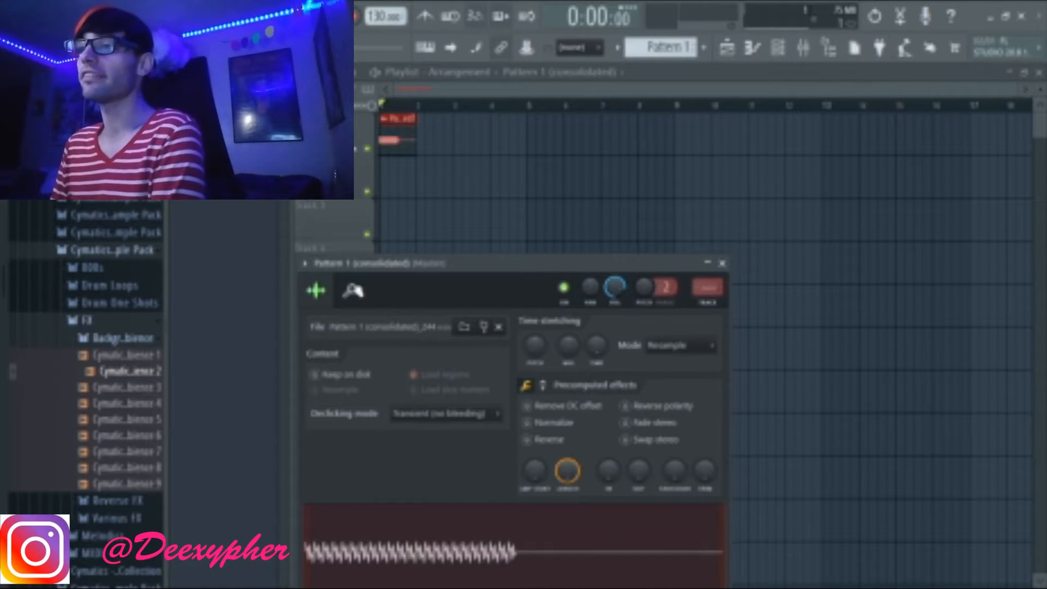
{"action": "left_click", "coordinate": [349, 291]}
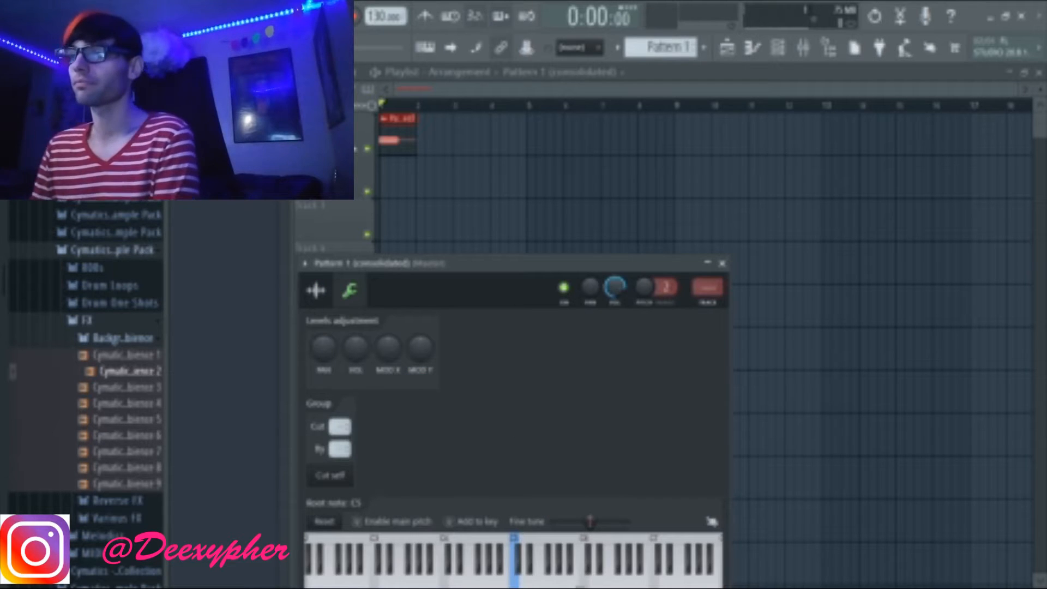
{"action": "left_click", "coordinate": [321, 291]}
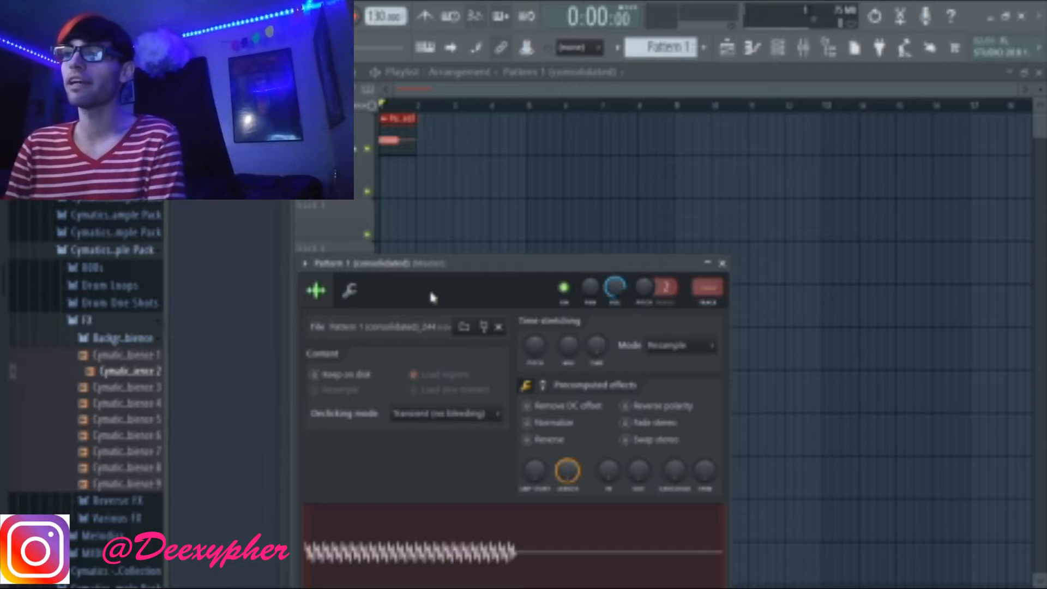
{"action": "left_click", "coordinate": [546, 432]}
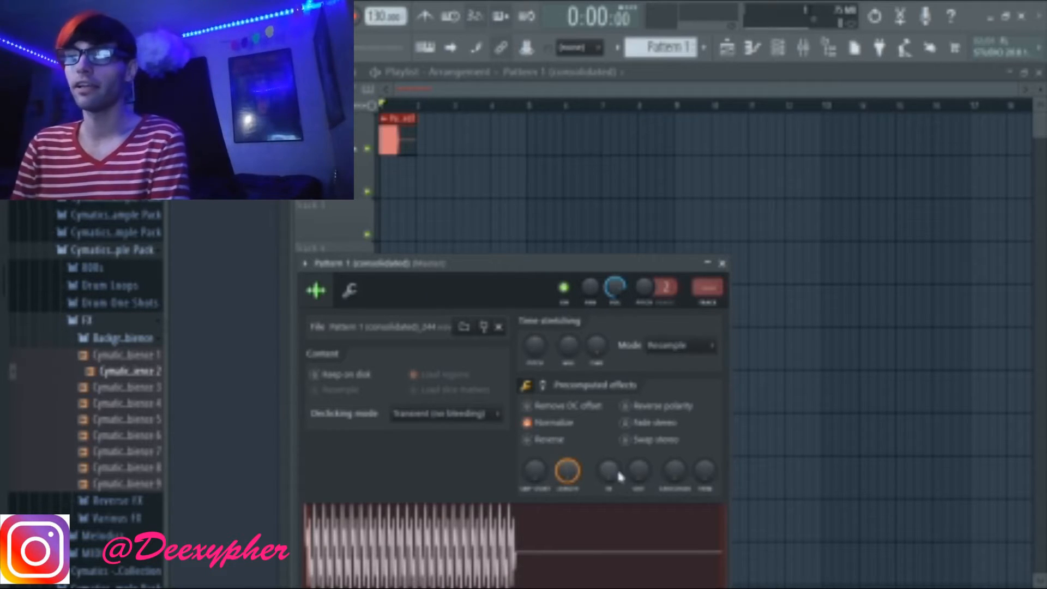
Raise the sample's fade-out so its volume tapers over the whole note, and audition it
{"action": "left_click_drag", "start_coordinate": [638, 470], "coordinate": [638, 443]}
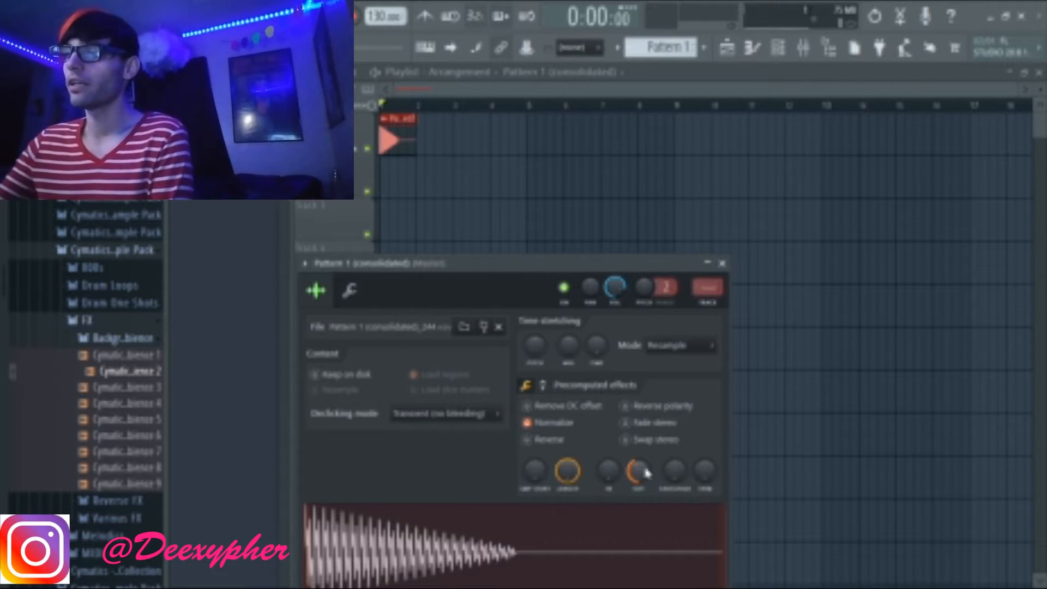
{"action": "left_click", "coordinate": [406, 556]}
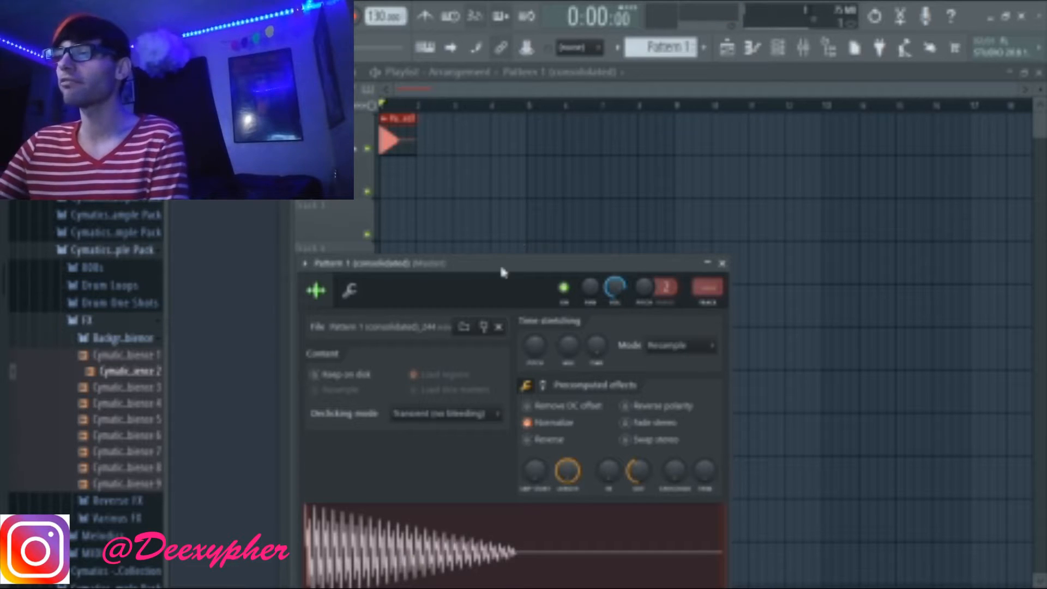
{"action": "left_click_drag", "start_coordinate": [502, 269], "coordinate": [524, 182]}
{"action": "left_click", "coordinate": [391, 470]}
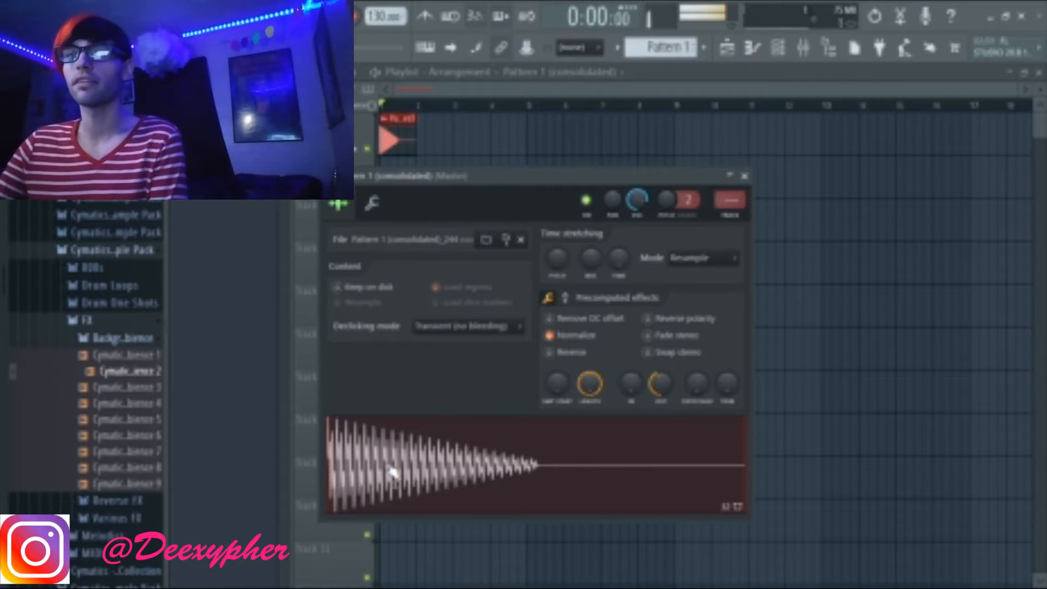
Lower the EQ and slightly raise the resonance in the sample's precomputed effects, auditioning the sound
{"action": "left_click", "coordinate": [566, 297]}
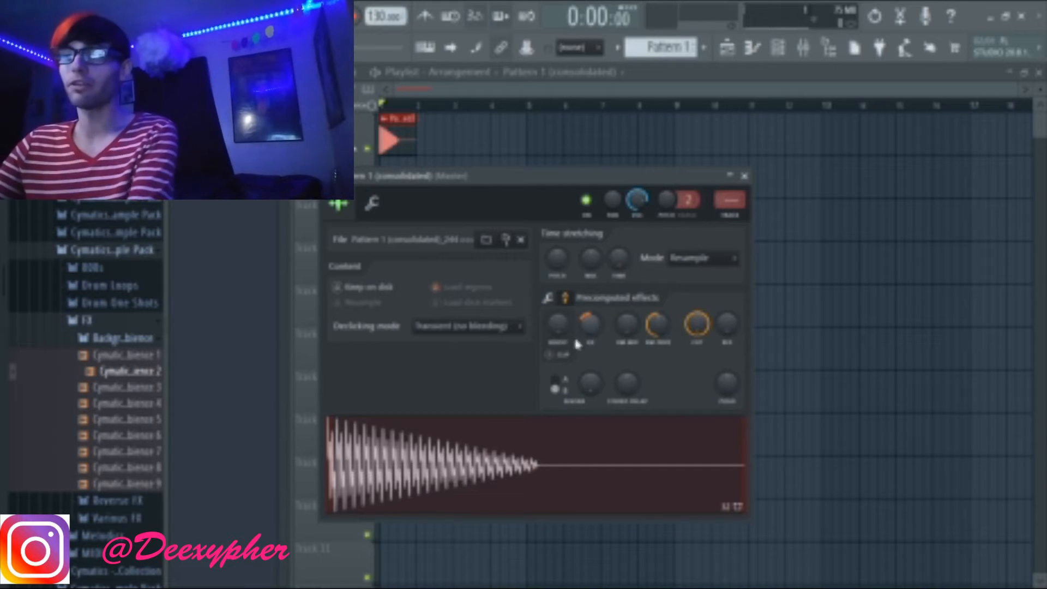
{"action": "left_click", "coordinate": [394, 491]}
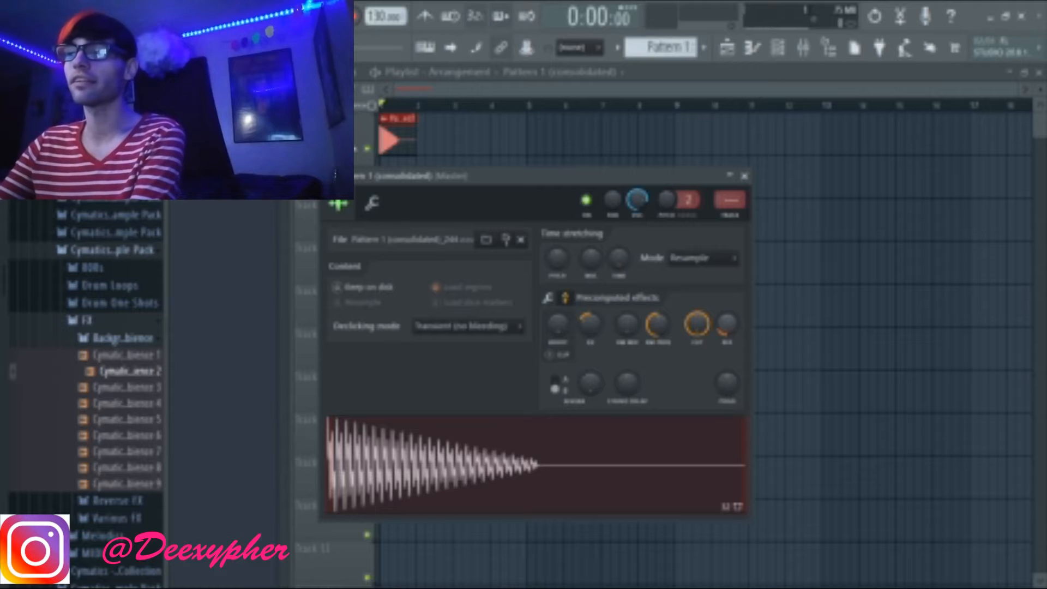
{"action": "left_click", "coordinate": [394, 463]}
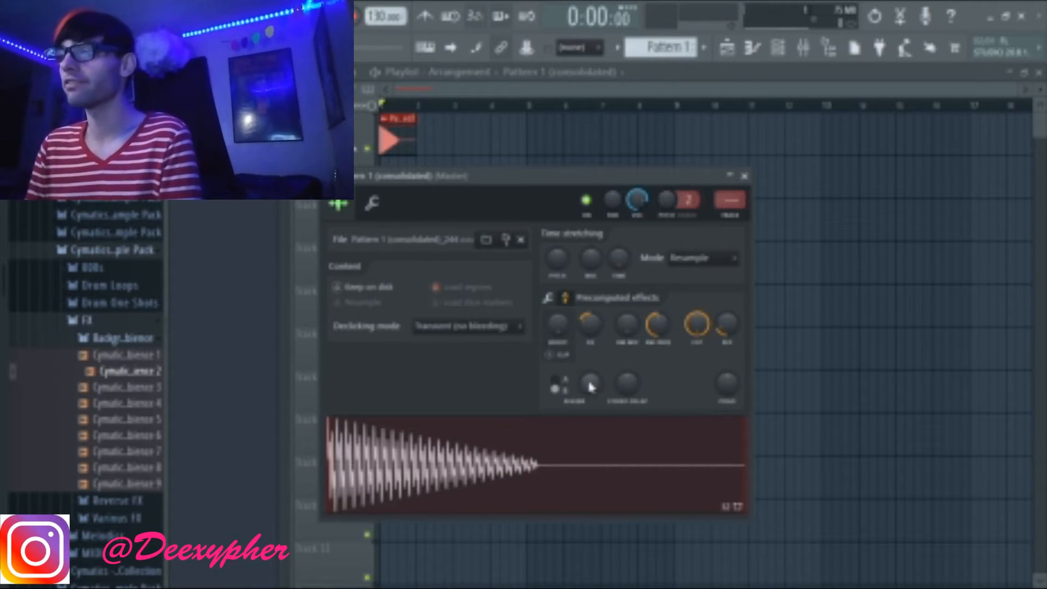
Try several stereo delay amounts on the sample, auditioning each one
{"action": "left_click", "coordinate": [425, 488]}
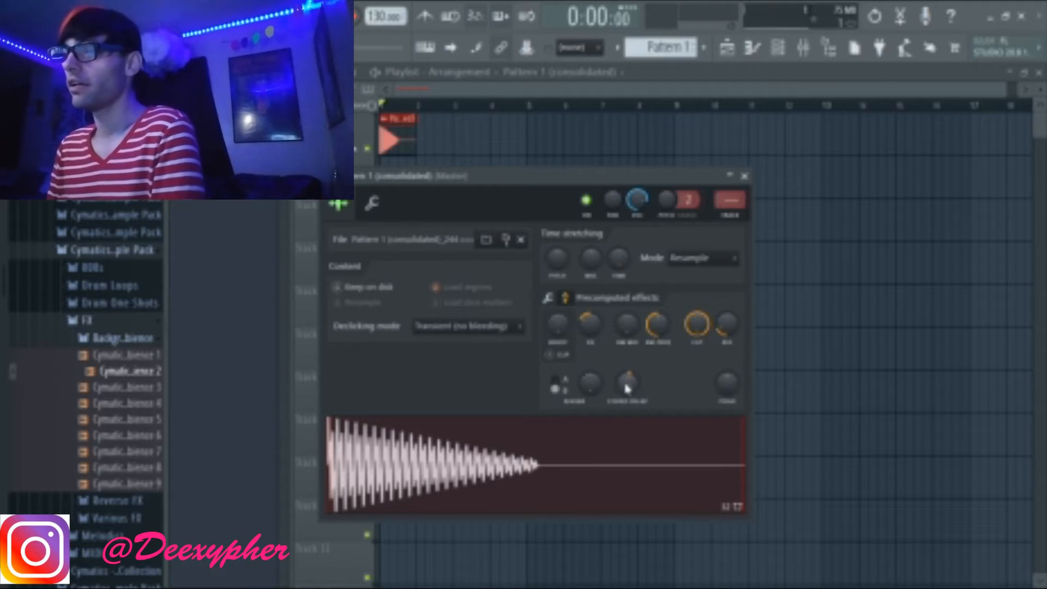
{"action": "left_click", "coordinate": [436, 458]}
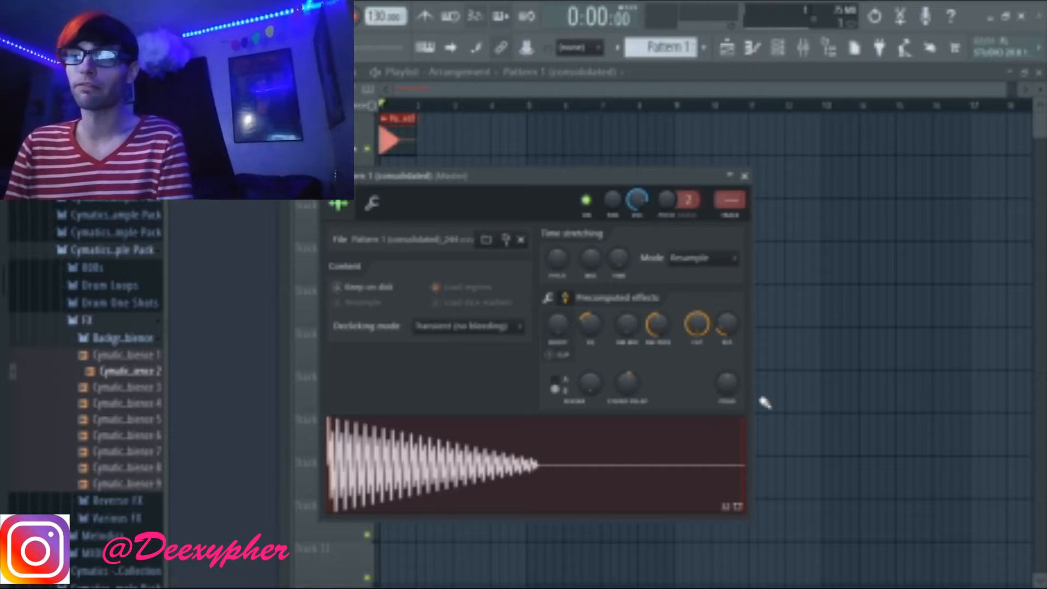
{"action": "left_click_drag", "start_coordinate": [635, 382], "coordinate": [634, 376]}
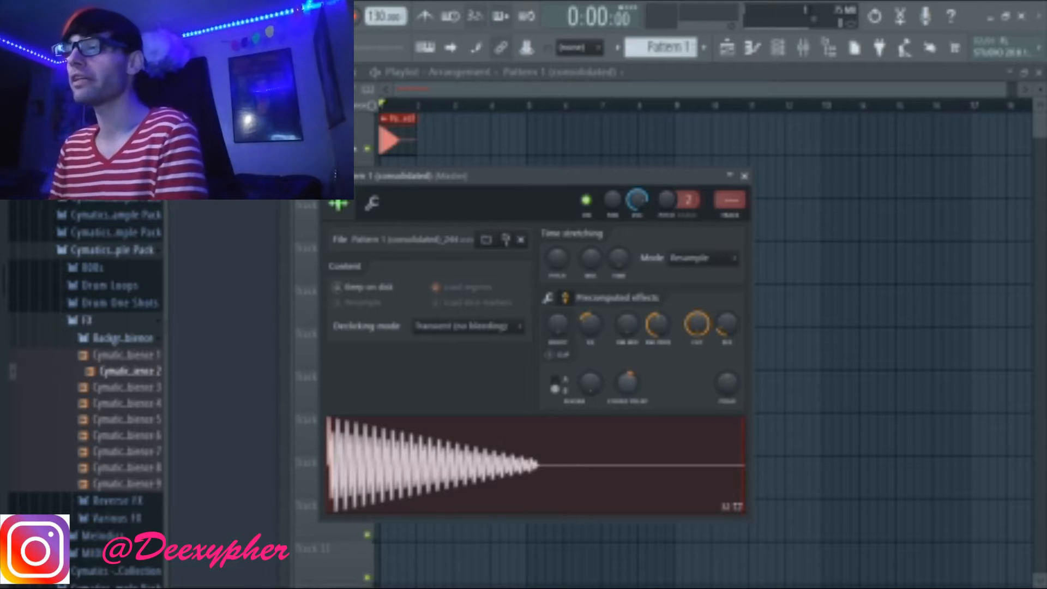
{"action": "left_click", "coordinate": [509, 481]}
{"action": "left_click_drag", "start_coordinate": [629, 384], "coordinate": [628, 388]}
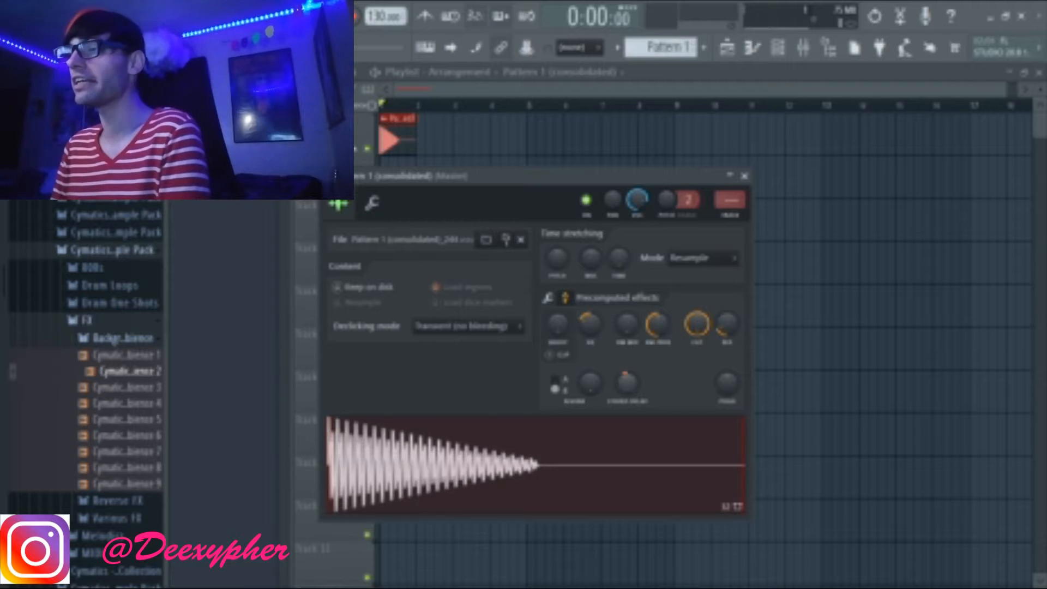
{"action": "left_click", "coordinate": [402, 469]}
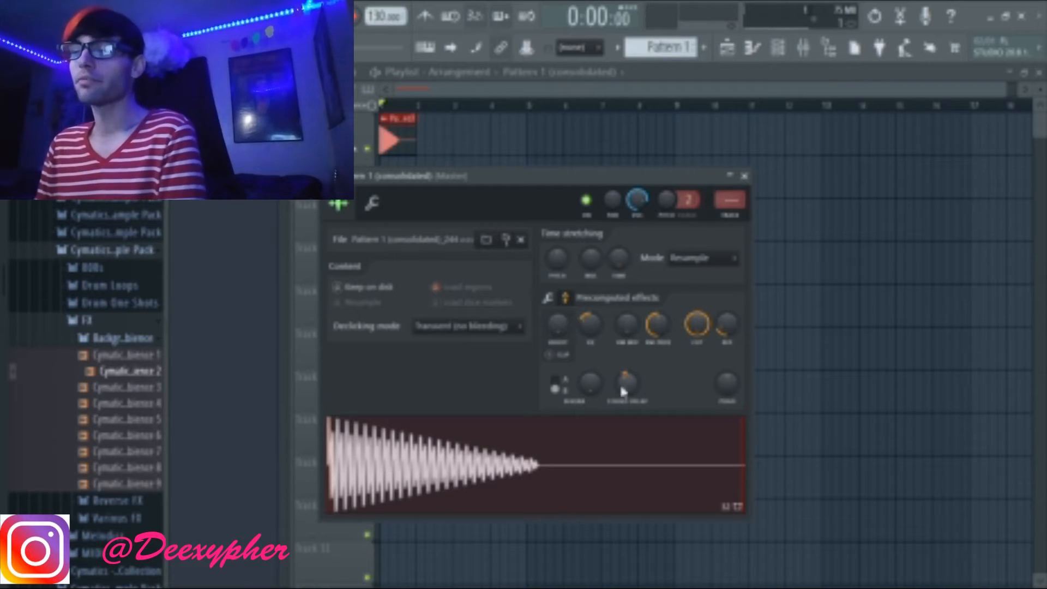
{"action": "left_click_drag", "start_coordinate": [628, 384], "coordinate": [628, 380]}
{"action": "left_click", "coordinate": [382, 496]}
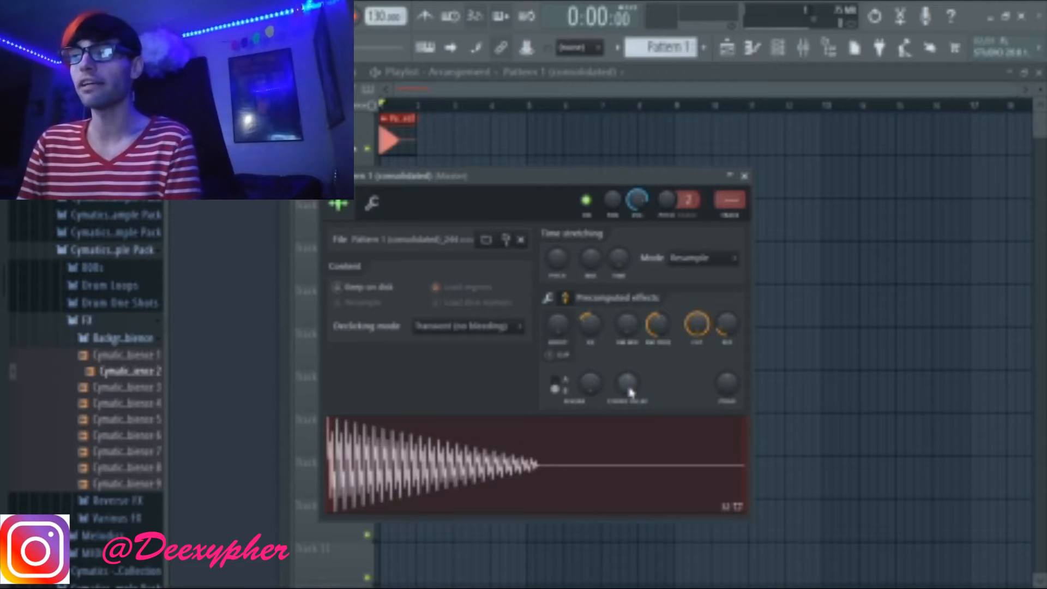
{"action": "left_click", "coordinate": [418, 478]}
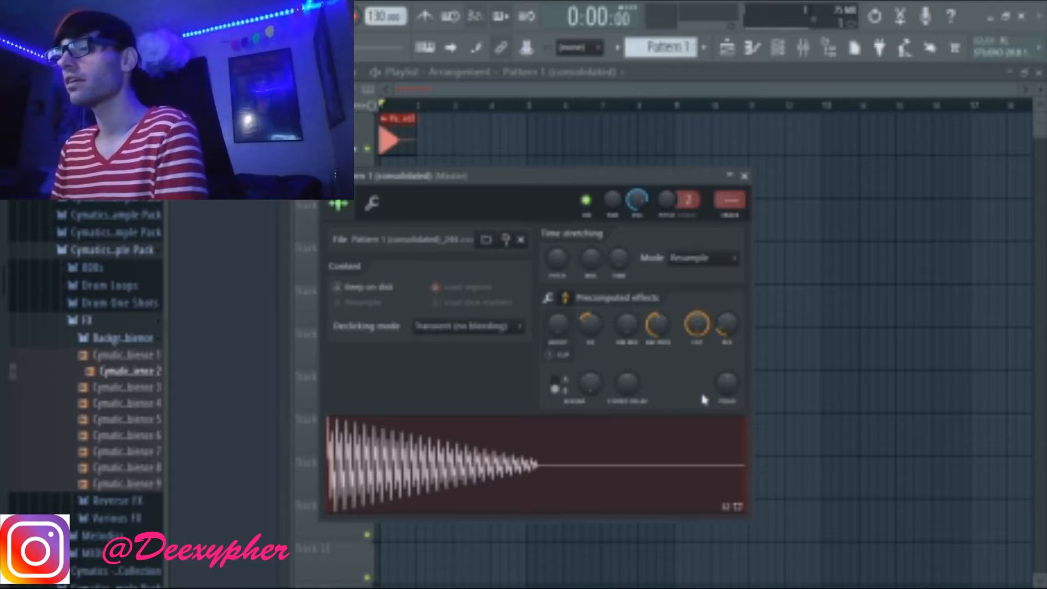
Try a slight Pogo pitch bend on the sample and audition it
{"action": "left_click_drag", "start_coordinate": [726, 383], "coordinate": [727, 376]}
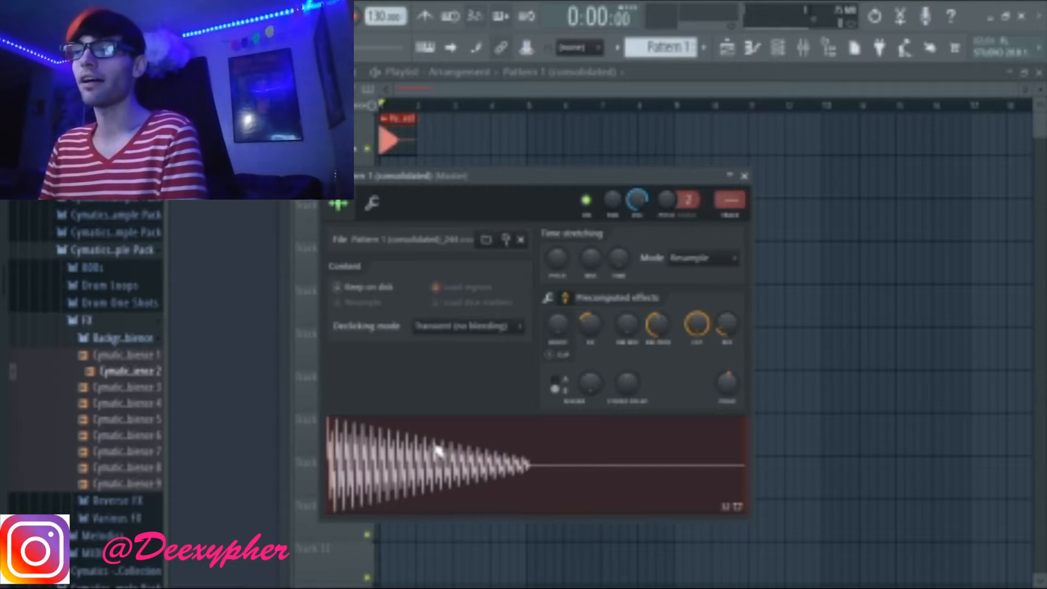
{"action": "left_click_drag", "start_coordinate": [726, 381], "coordinate": [727, 380]}
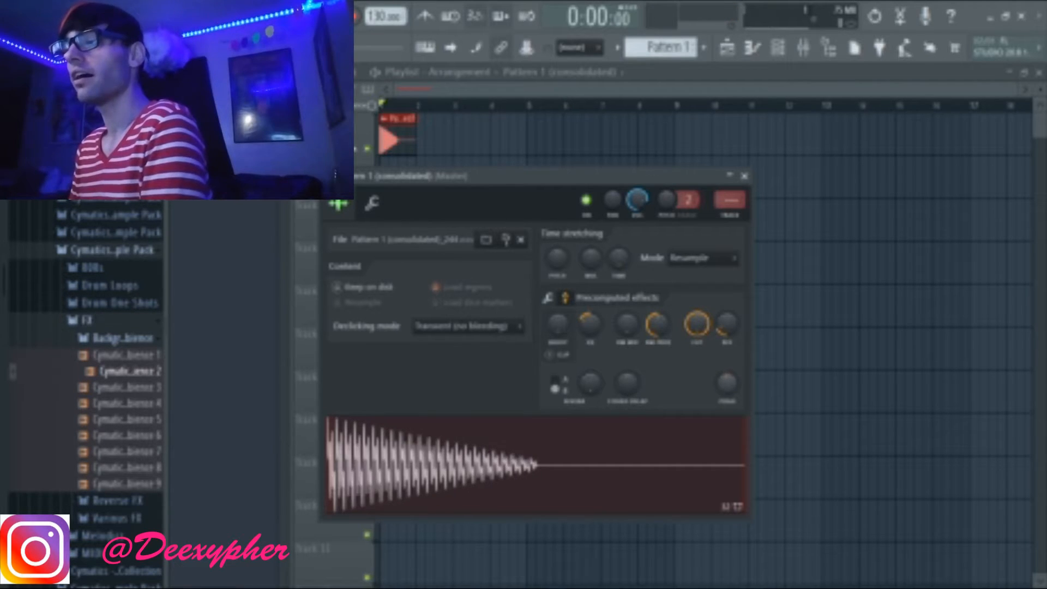
{"action": "left_click", "coordinate": [510, 464]}
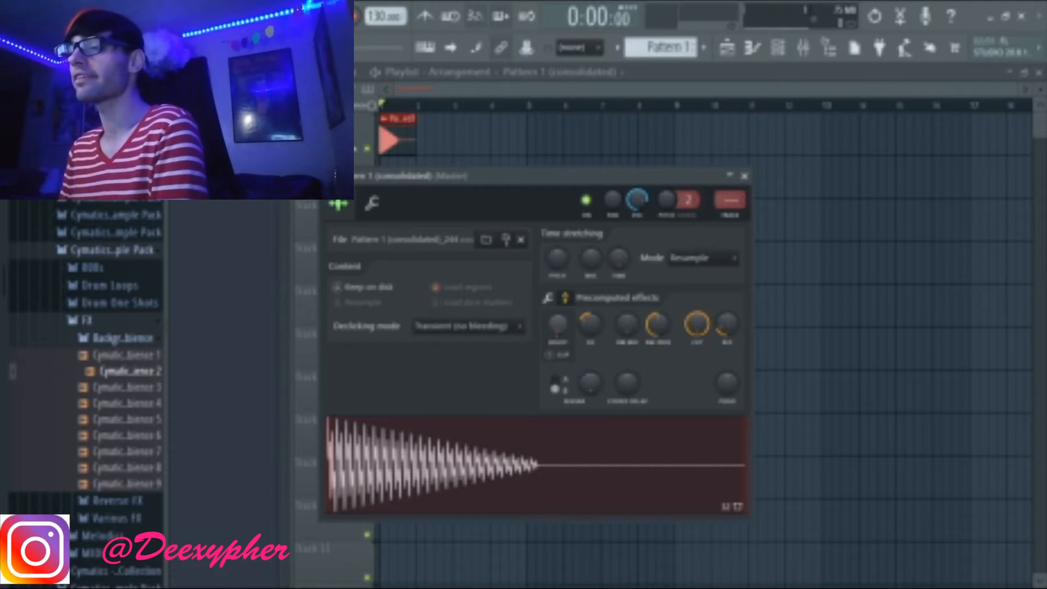
Raise the sample's boost slightly, return the EQ to neutral and audition the sound
{"action": "left_click", "coordinate": [421, 443]}
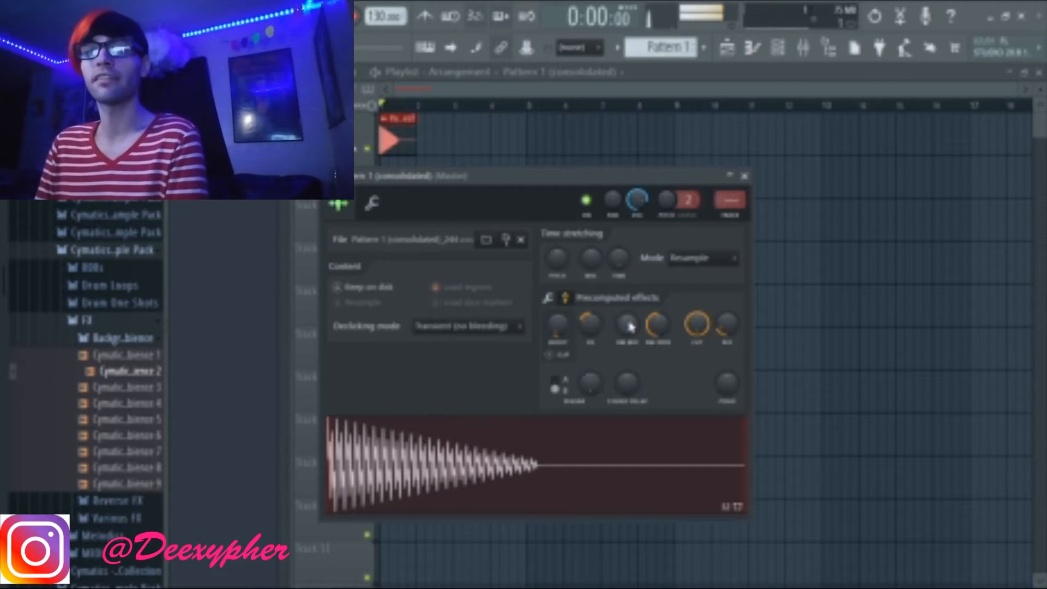
{"action": "left_click_drag", "start_coordinate": [583, 323], "coordinate": [584, 322]}
{"action": "left_click", "coordinate": [408, 472]}
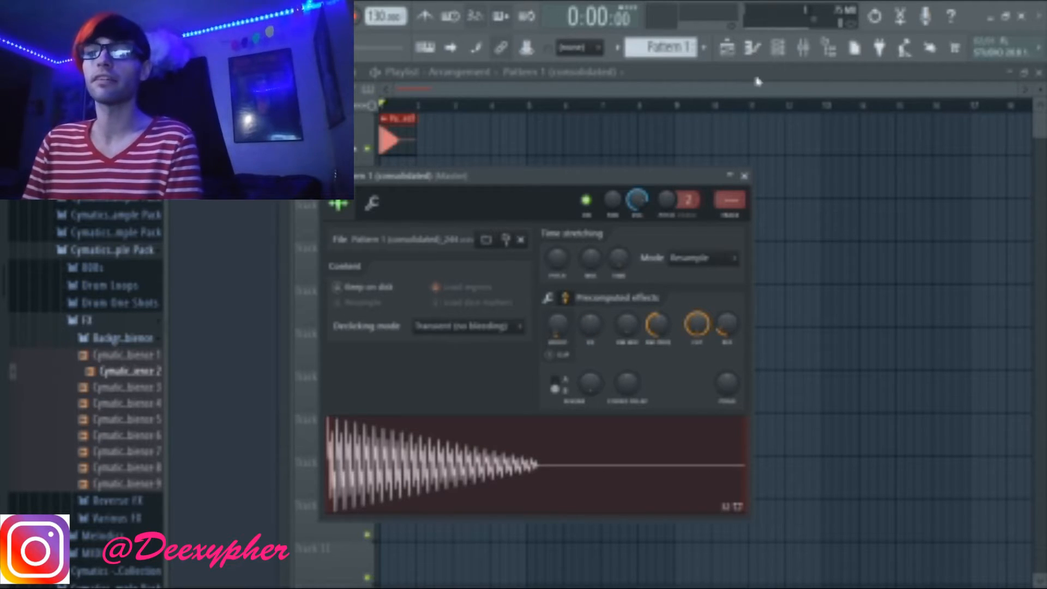
Route the consolidated sample to mixer insert 1 and load Fruity parametric EQ 2 in its first effect slot
{"action": "left_click", "coordinate": [804, 49]}
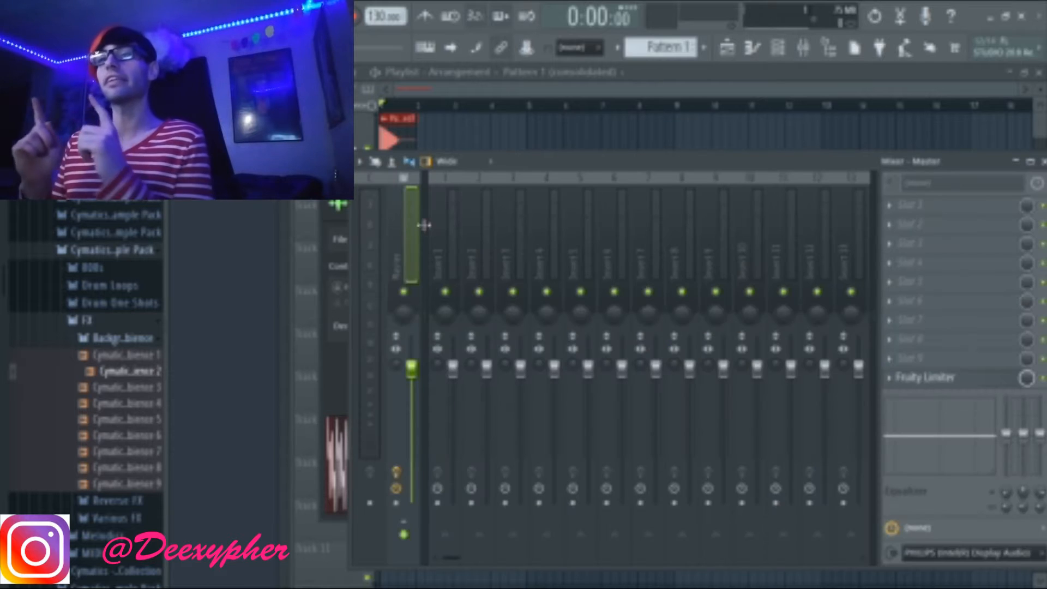
{"action": "left_click", "coordinate": [442, 239]}
{"action": "key", "text": "ctrl+l"}
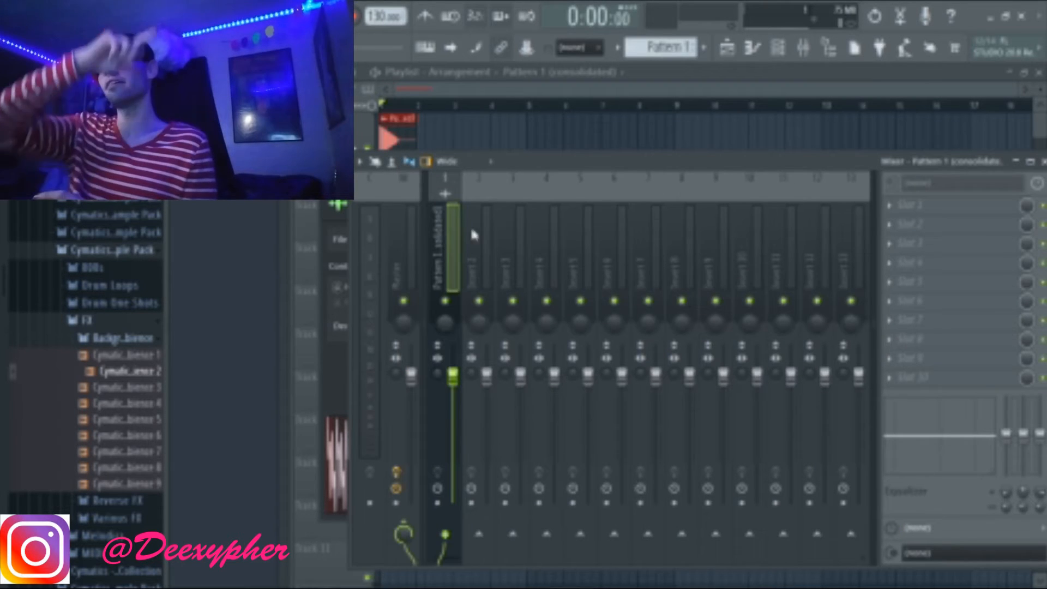
{"action": "left_click", "coordinate": [907, 204]}
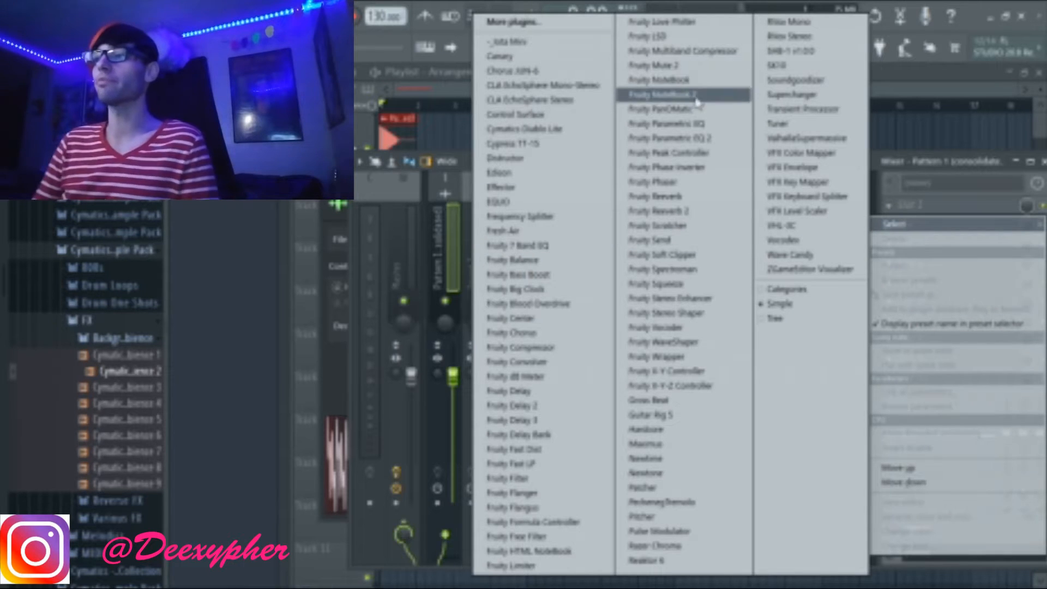
{"action": "left_click", "coordinate": [689, 138]}
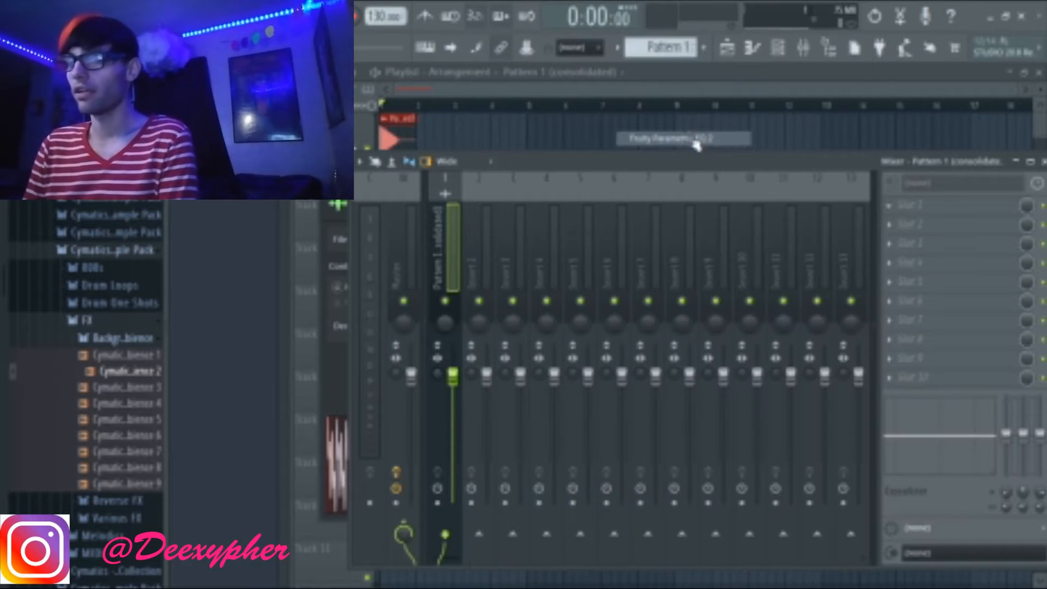
{"action": "key", "text": "space"}
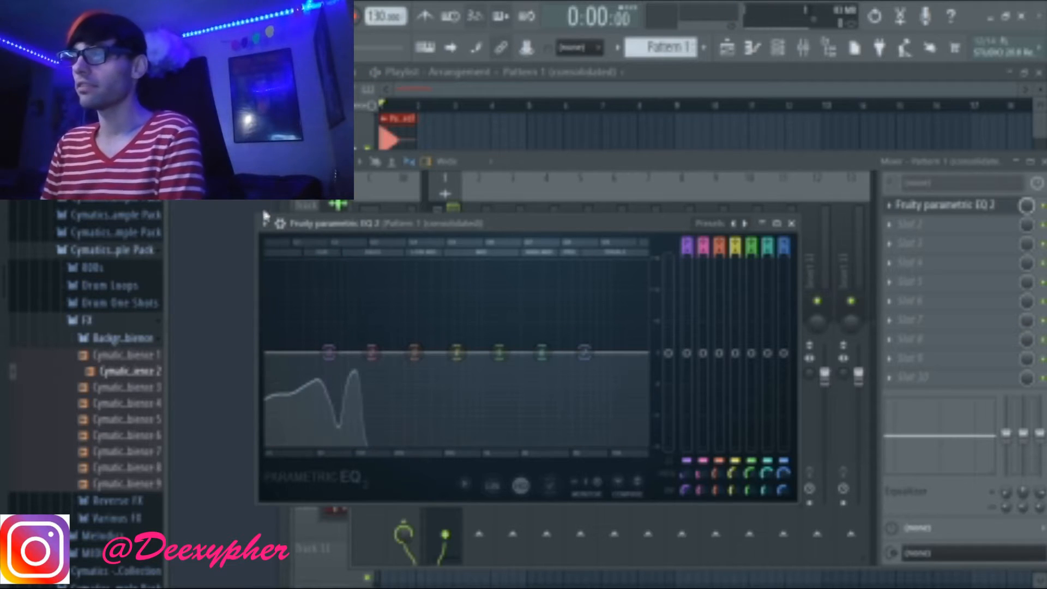
{"action": "left_click", "coordinate": [265, 224]}
{"action": "mouse_move", "coordinate": [288, 242]}
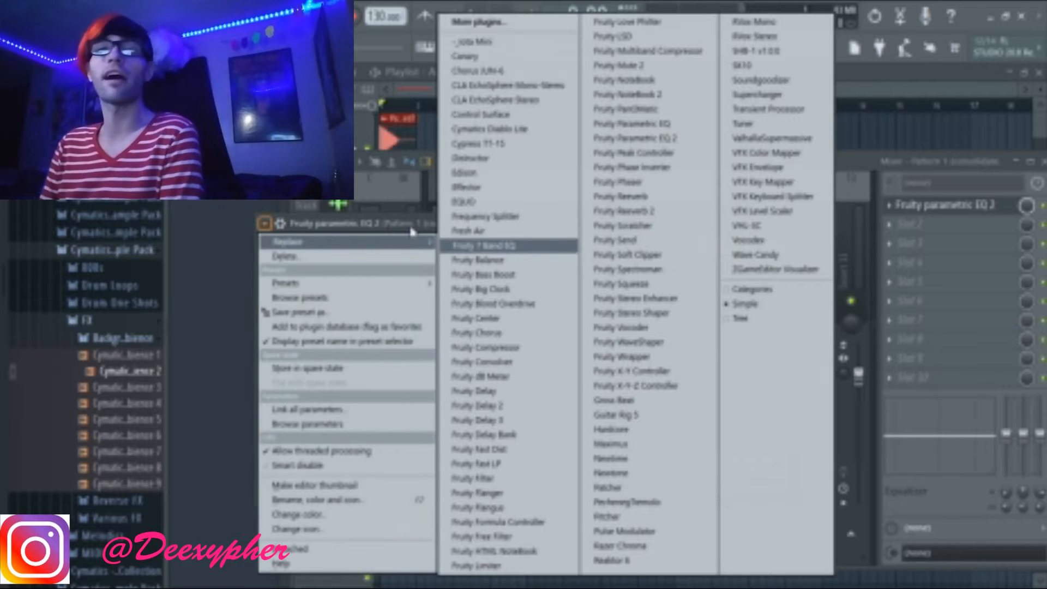
{"action": "left_click", "coordinate": [426, 222]}
Cut EQ bands 3 to 7 deeply to remove the mids and highs and slightly boost the two lowest bands during playback
{"action": "key", "text": "space"}
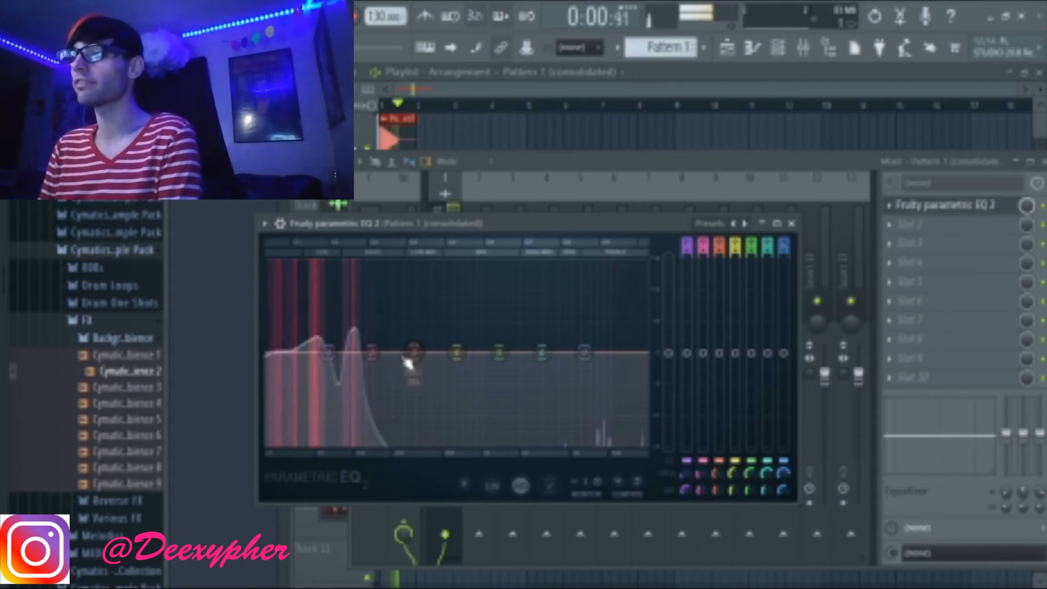
{"action": "left_click_drag", "start_coordinate": [415, 361], "coordinate": [415, 404]}
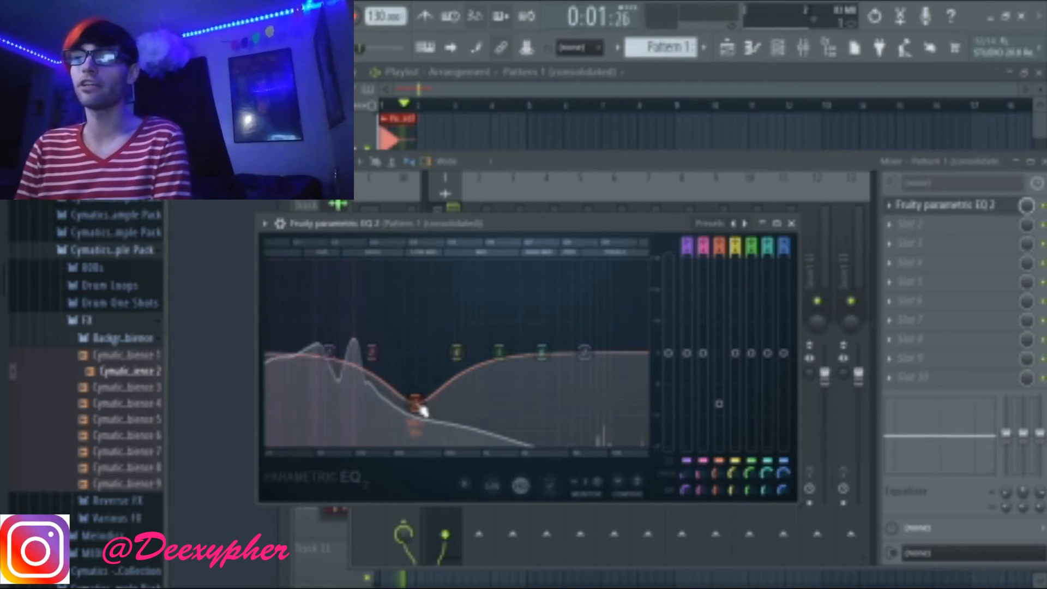
{"action": "left_click_drag", "start_coordinate": [456, 354], "coordinate": [470, 422]}
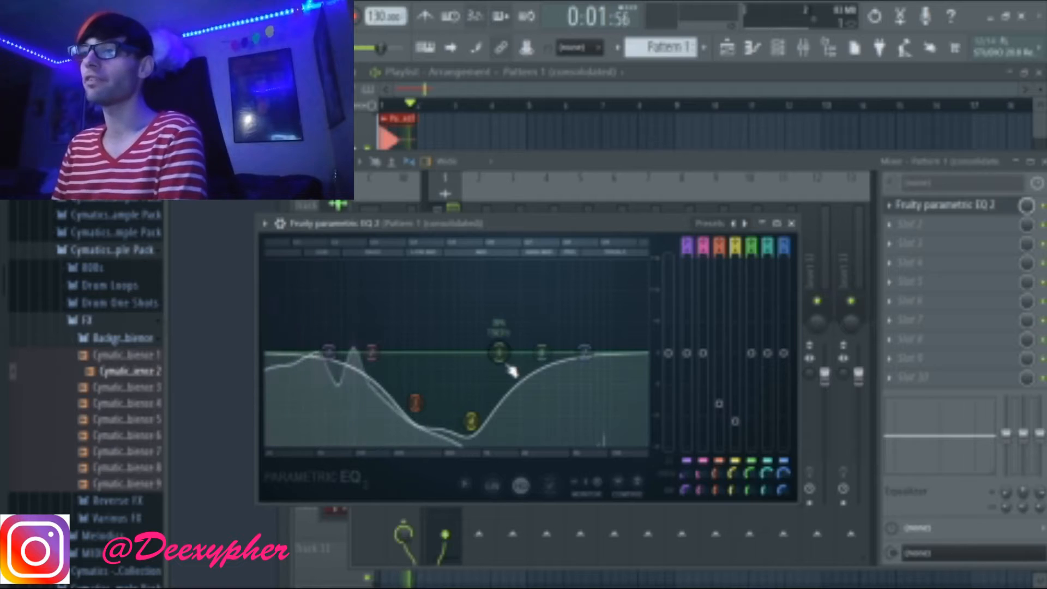
{"action": "left_click_drag", "start_coordinate": [499, 352], "coordinate": [524, 436]}
{"action": "left_click_drag", "start_coordinate": [542, 351], "coordinate": [572, 437]}
{"action": "left_click_drag", "start_coordinate": [585, 351], "coordinate": [620, 437]}
{"action": "left_click_drag", "start_coordinate": [329, 352], "coordinate": [358, 336]}
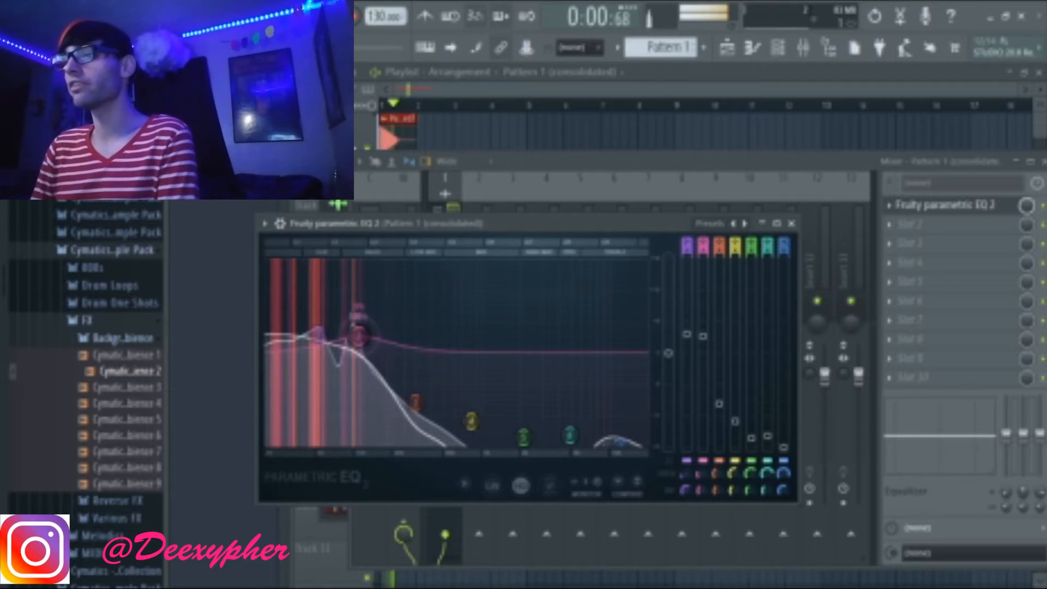
{"action": "left_click", "coordinate": [791, 223]}
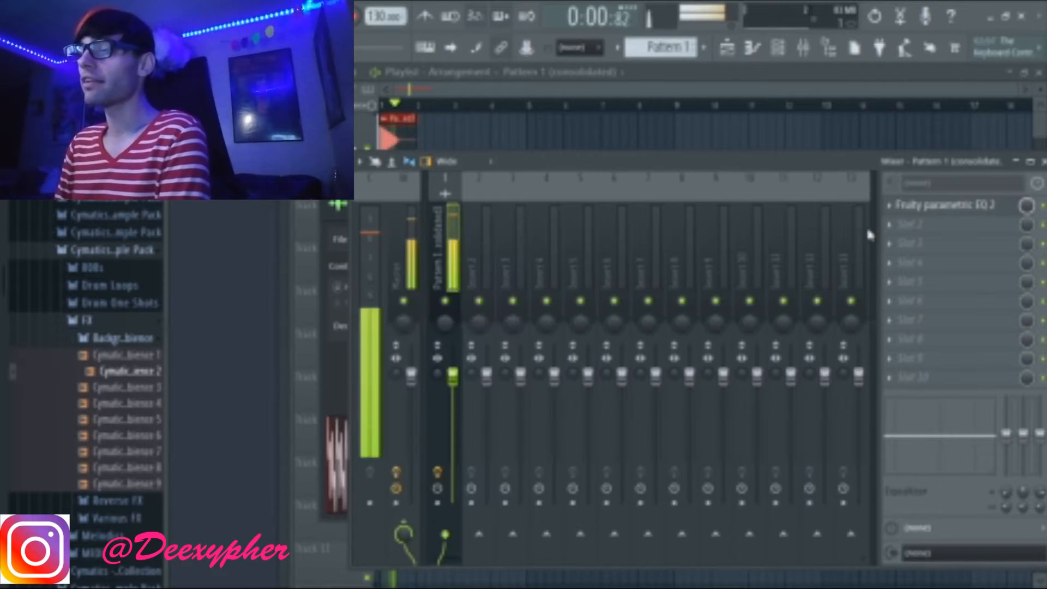
Add Frequency Splitter in the second effect slot, lower its low crossover frequency and raise the low band's level
{"action": "left_click", "coordinate": [896, 226]}
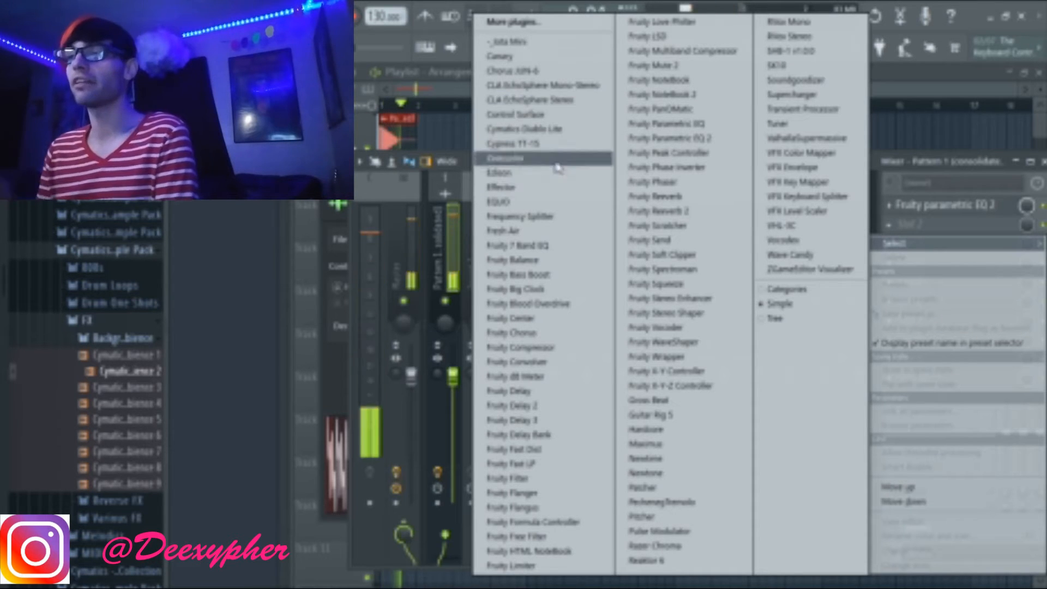
{"action": "left_click", "coordinate": [562, 217]}
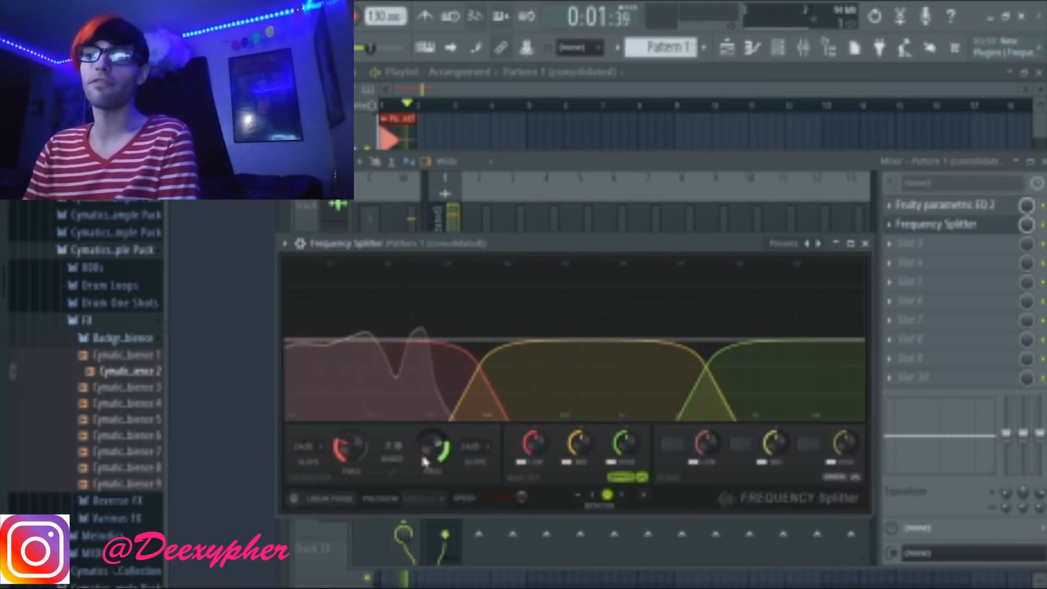
{"action": "left_click_drag", "start_coordinate": [345, 447], "coordinate": [343, 452]}
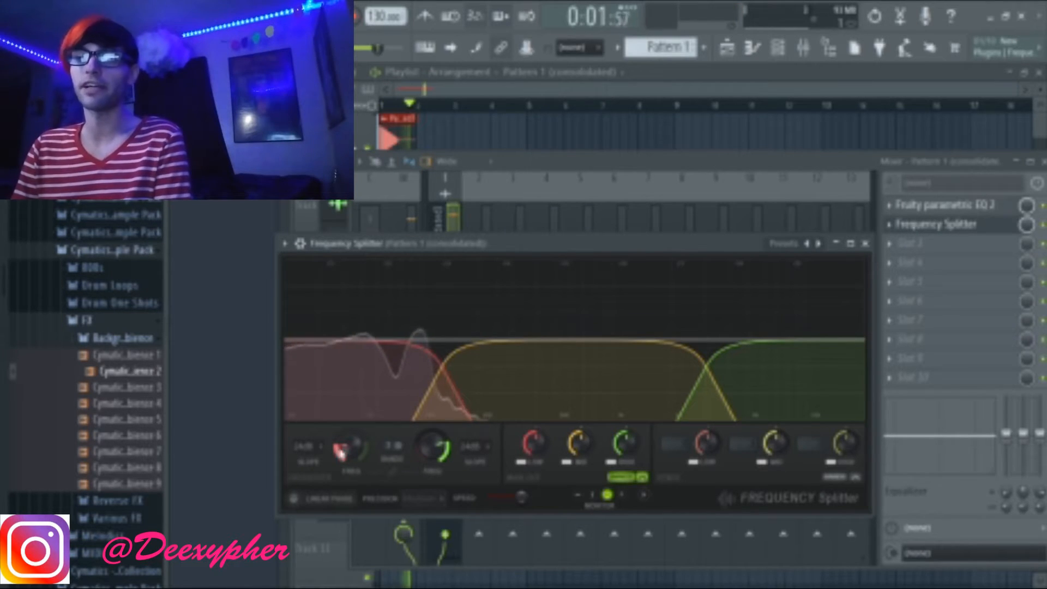
{"action": "left_click_drag", "start_coordinate": [534, 449], "coordinate": [534, 430]}
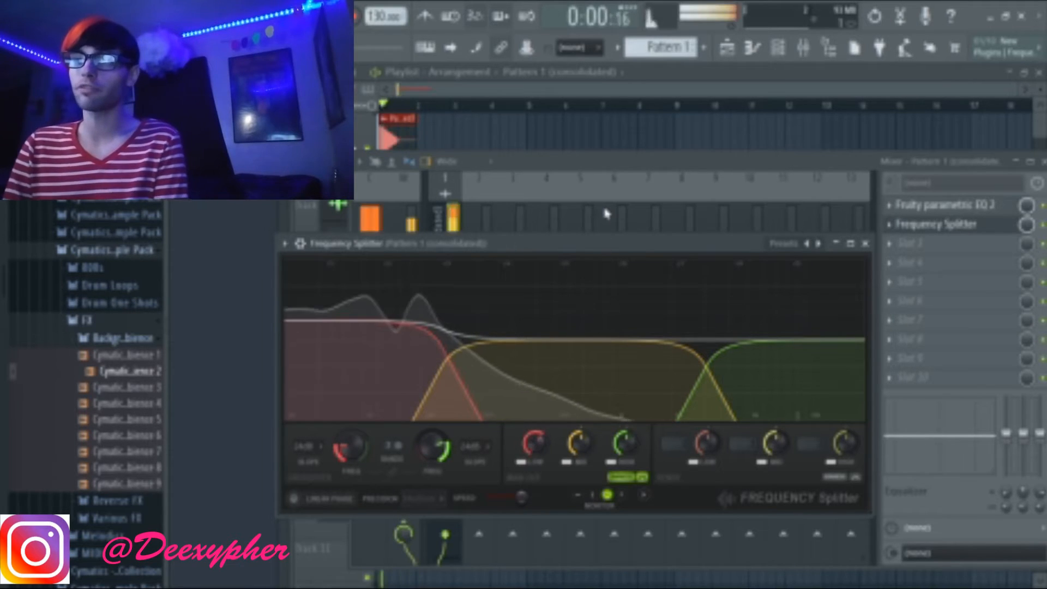
{"action": "left_click", "coordinate": [588, 159]}
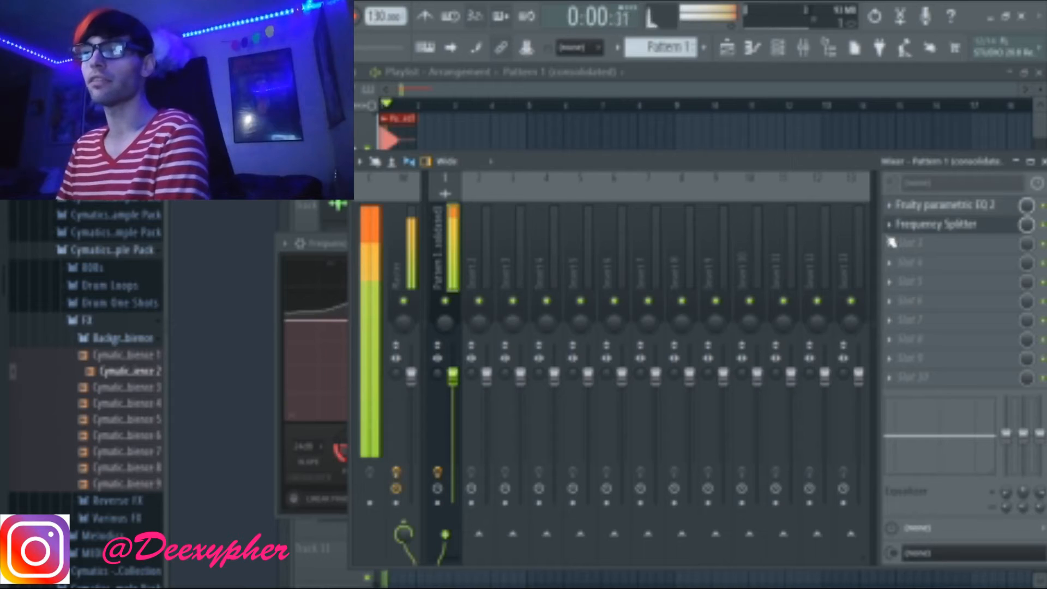
Add Fruity Limiter in the third effect slot and lower its gain slightly
{"action": "left_click", "coordinate": [905, 243]}
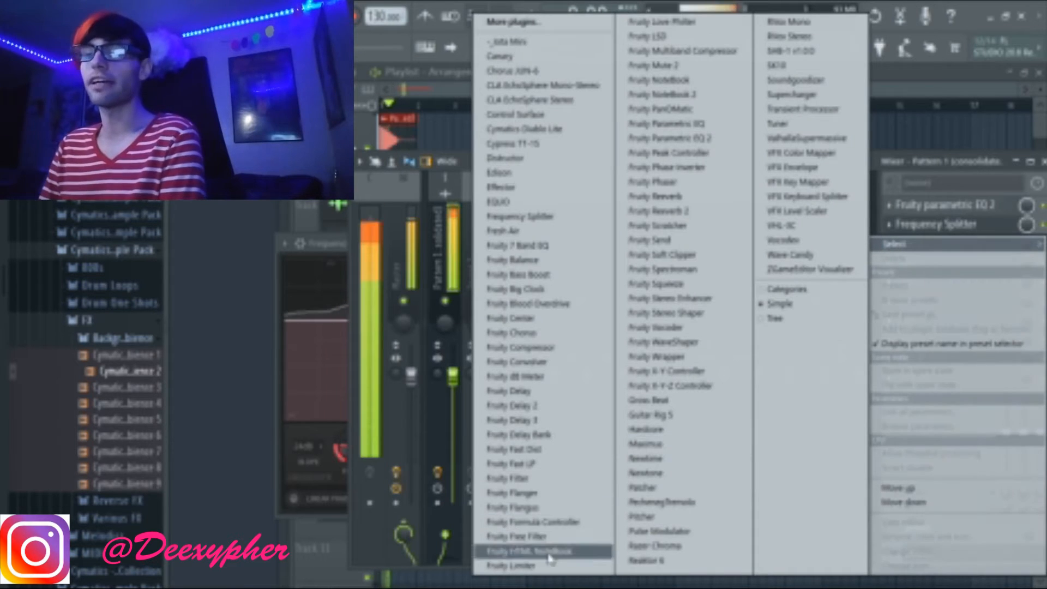
{"action": "left_click", "coordinate": [507, 565]}
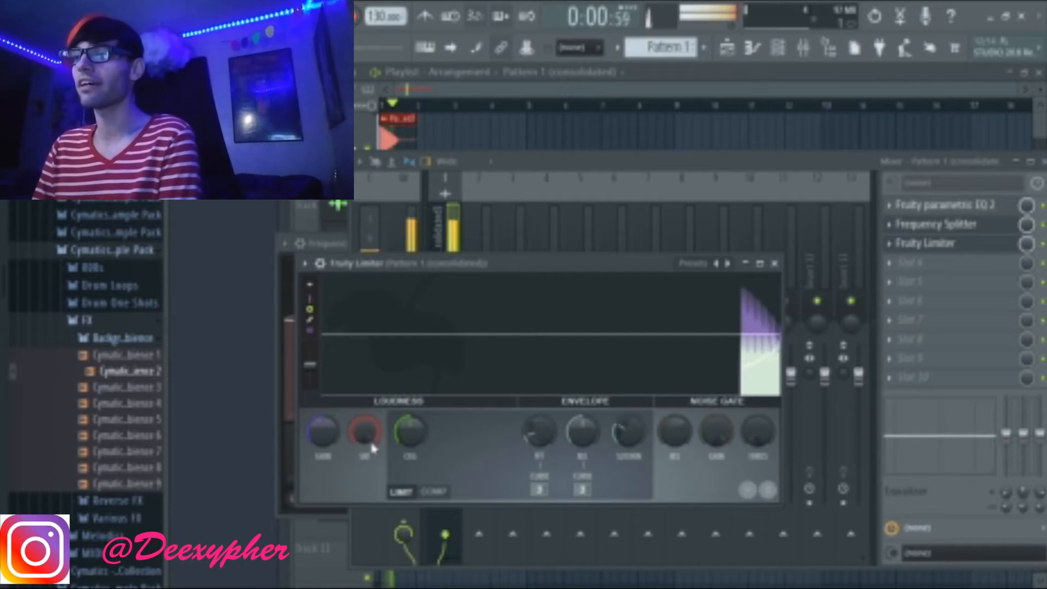
{"action": "left_click_drag", "start_coordinate": [325, 438], "coordinate": [324, 445]}
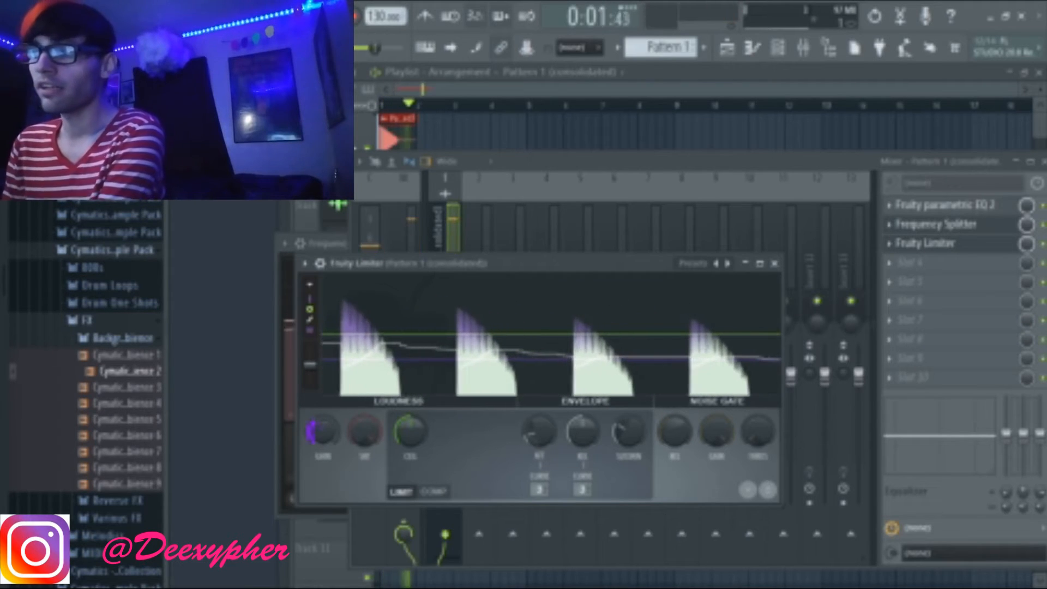
{"action": "left_click", "coordinate": [774, 264]}
{"action": "left_click", "coordinate": [208, 301]}
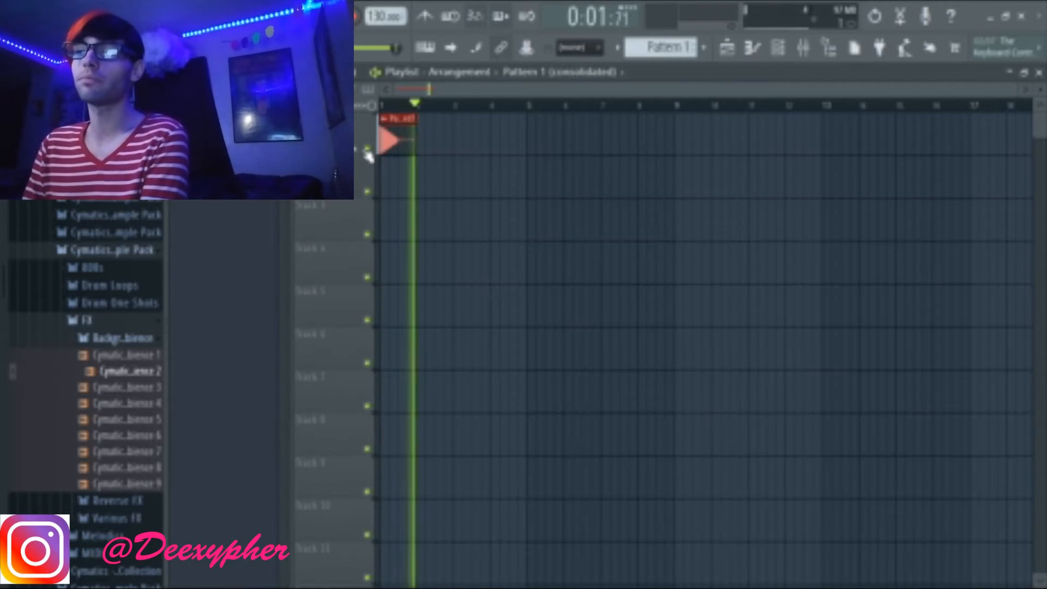
Try the fade-out amount in the sample's precomputed effects while auditioning the sound
{"action": "double_click", "coordinate": [391, 126]}
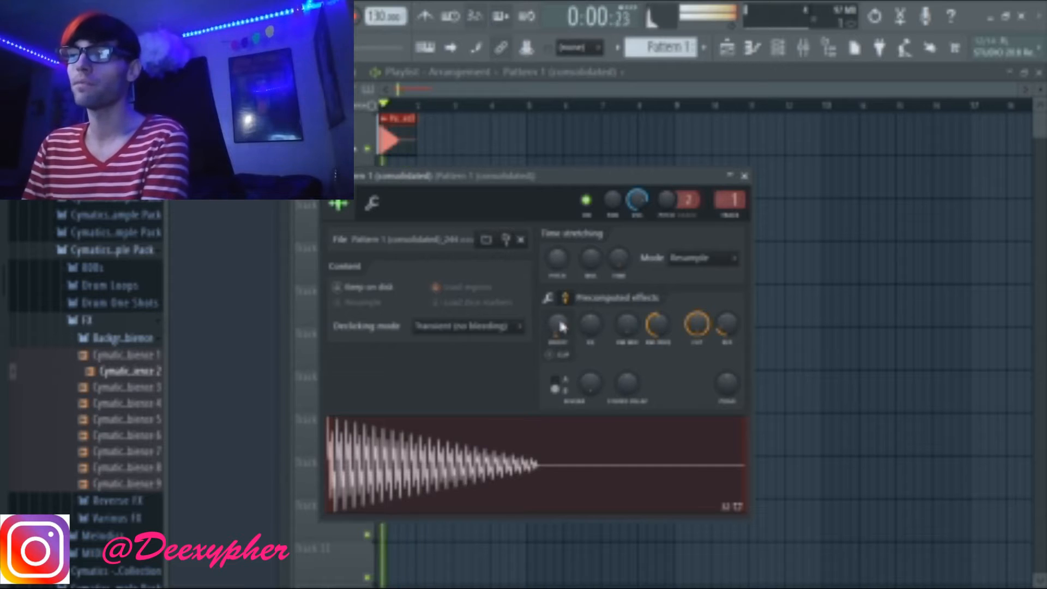
{"action": "left_click", "coordinate": [573, 298]}
{"action": "left_click_drag", "start_coordinate": [663, 386], "coordinate": [663, 396]}
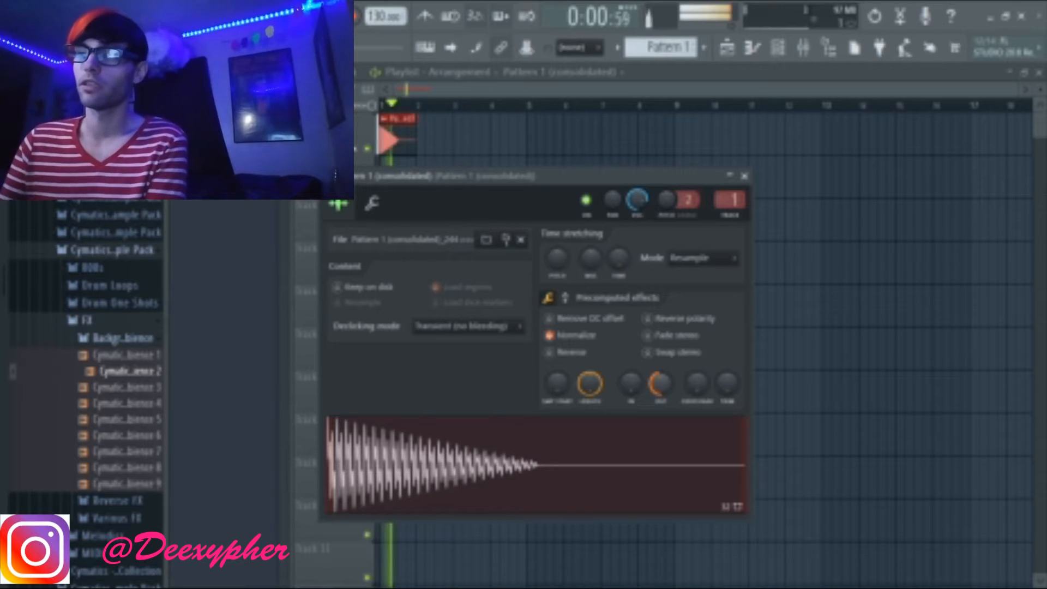
{"action": "key", "text": "Escape"}
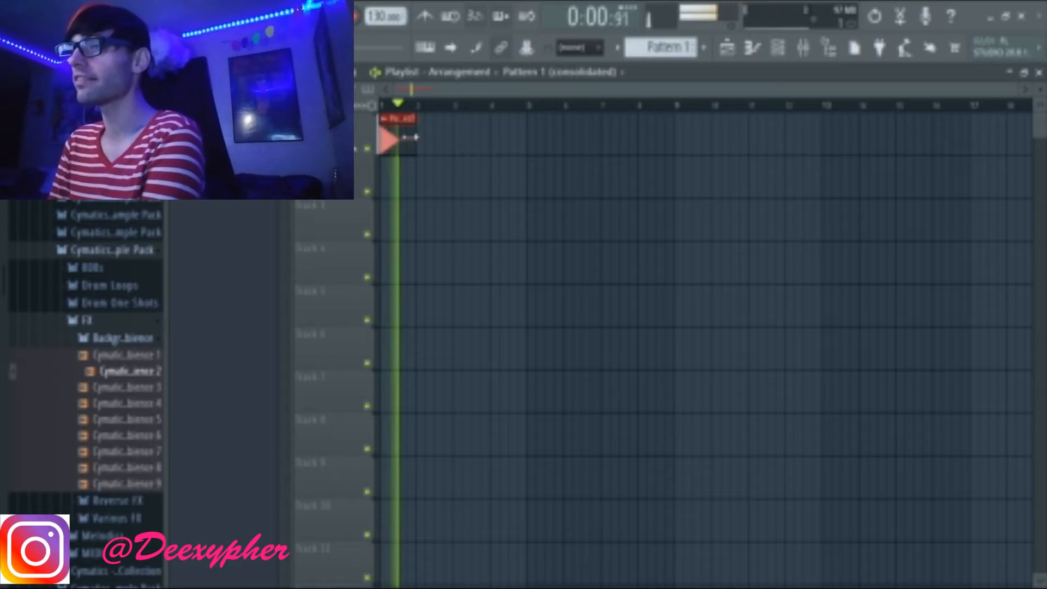
Try shortening the sample's precomputed length, then return it to full length
{"action": "double_click", "coordinate": [398, 138]}
{"action": "left_click_drag", "start_coordinate": [593, 386], "coordinate": [593, 396]}
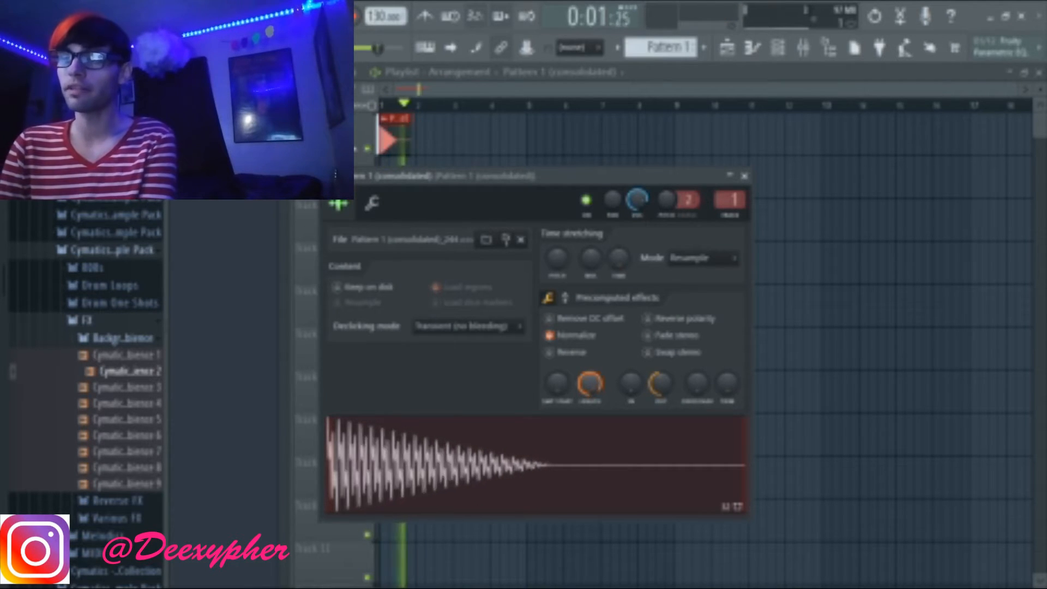
{"action": "left_click_drag", "start_coordinate": [593, 386], "coordinate": [594, 382]}
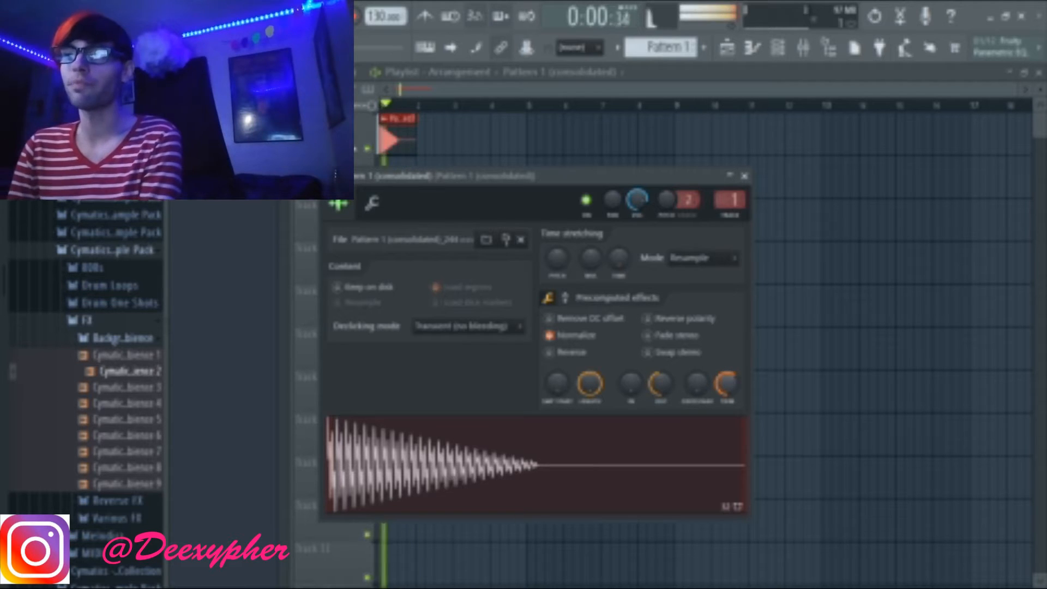
Reset the sample's trim and try a full crossfade, then return the crossfade to zero and stop playback
{"action": "right_click", "coordinate": [729, 387]}
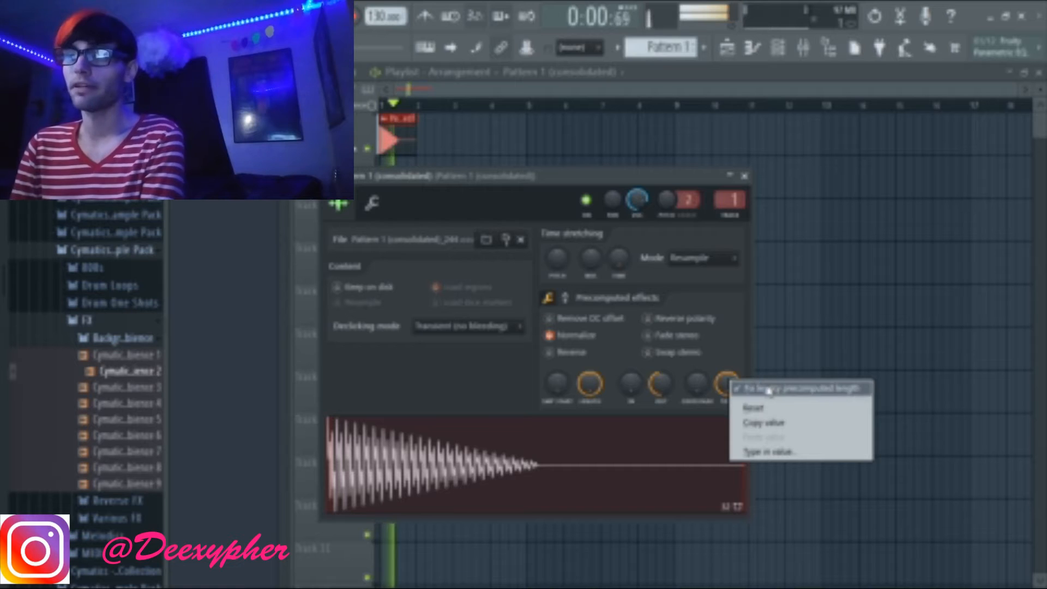
{"action": "left_click", "coordinate": [755, 409]}
{"action": "left_click_drag", "start_coordinate": [696, 383], "coordinate": [696, 349]}
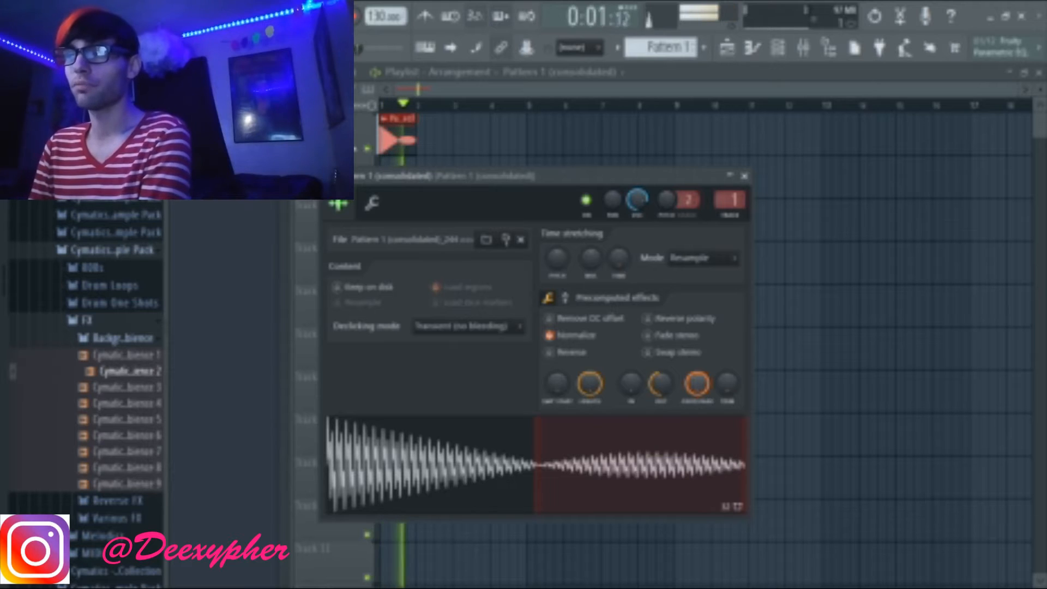
{"action": "left_click_drag", "start_coordinate": [693, 383], "coordinate": [693, 425]}
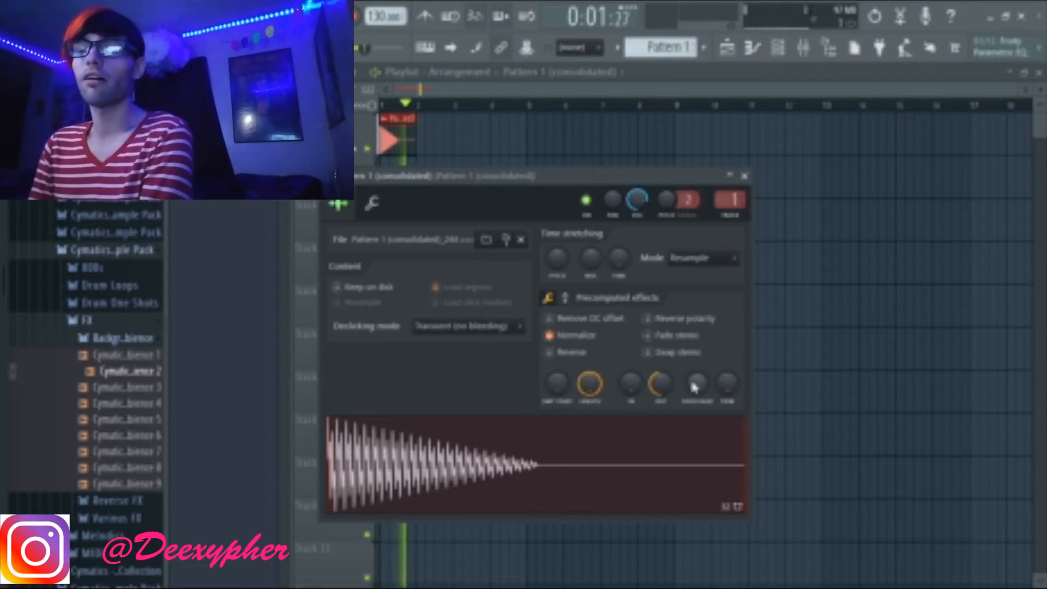
{"action": "left_click", "coordinate": [205, 360]}
{"action": "key", "text": "space"}
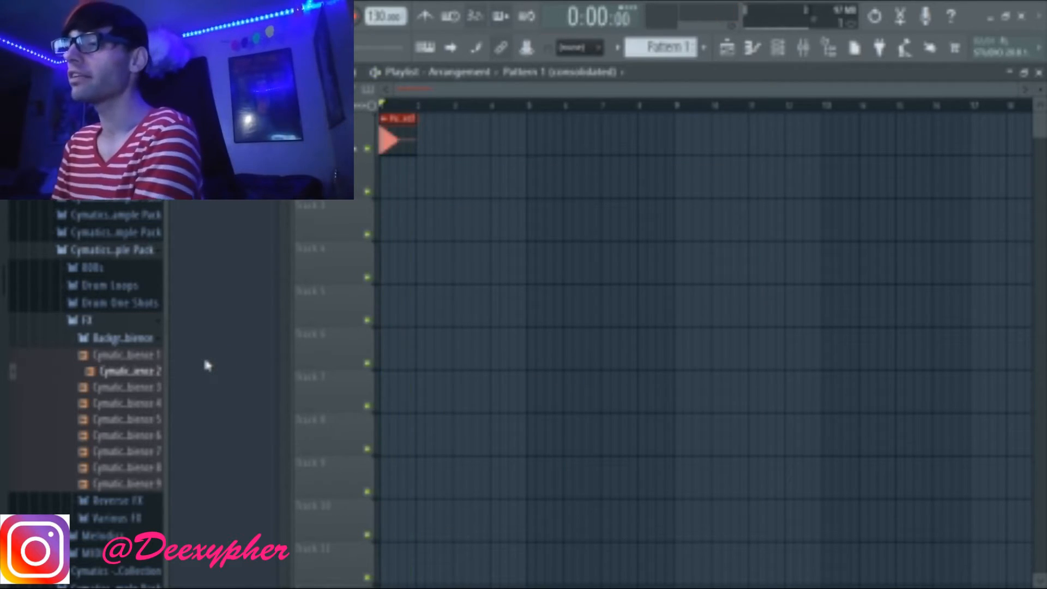
{"action": "left_click", "coordinate": [385, 125]}
{"action": "left_click", "coordinate": [567, 219]}
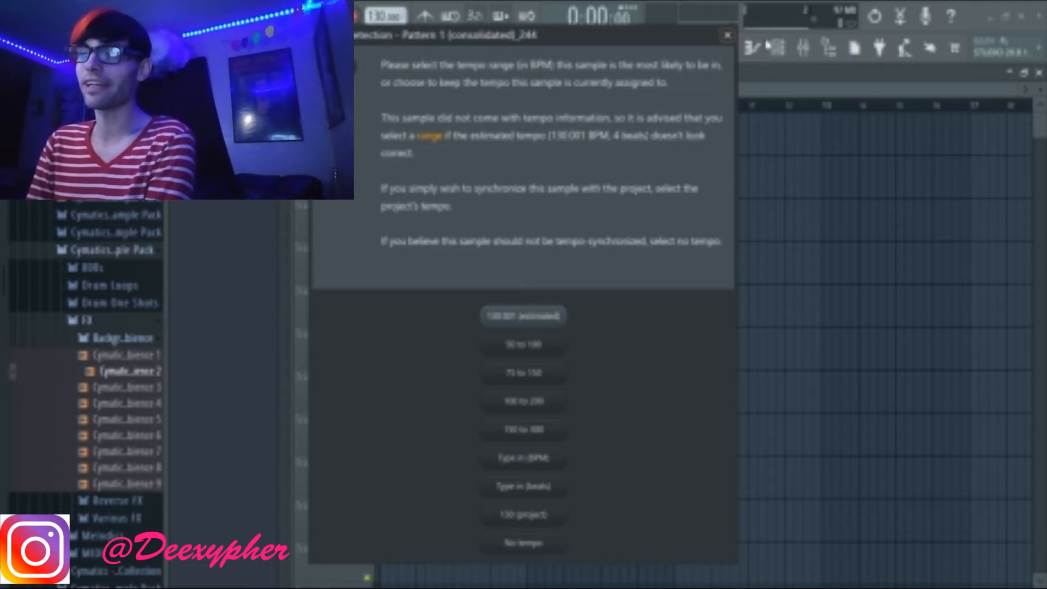
{"action": "left_click", "coordinate": [728, 36]}
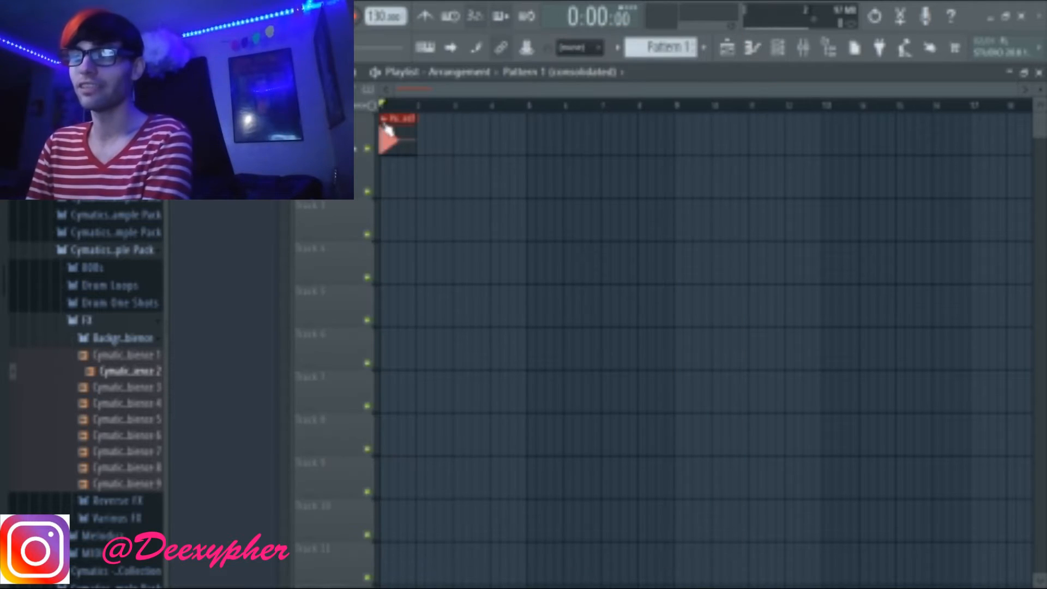
Make the consolidated audio clip unique and choose the Before Your Eyes folder inside the desktop's Sample packs folder as its save location
{"action": "left_click", "coordinate": [385, 125]}
{"action": "left_click", "coordinate": [546, 145]}
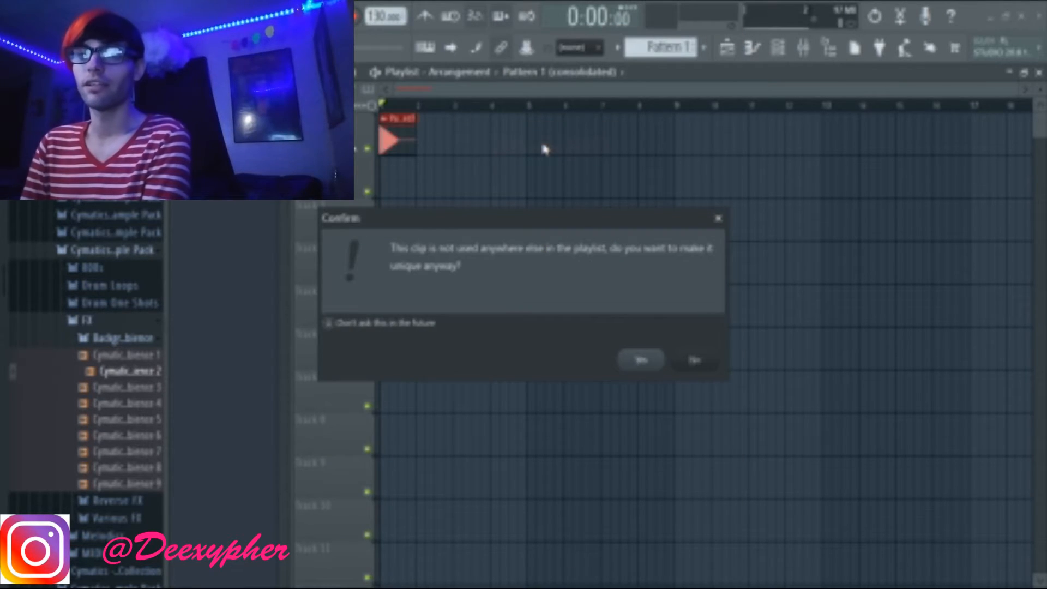
{"action": "left_click", "coordinate": [681, 361]}
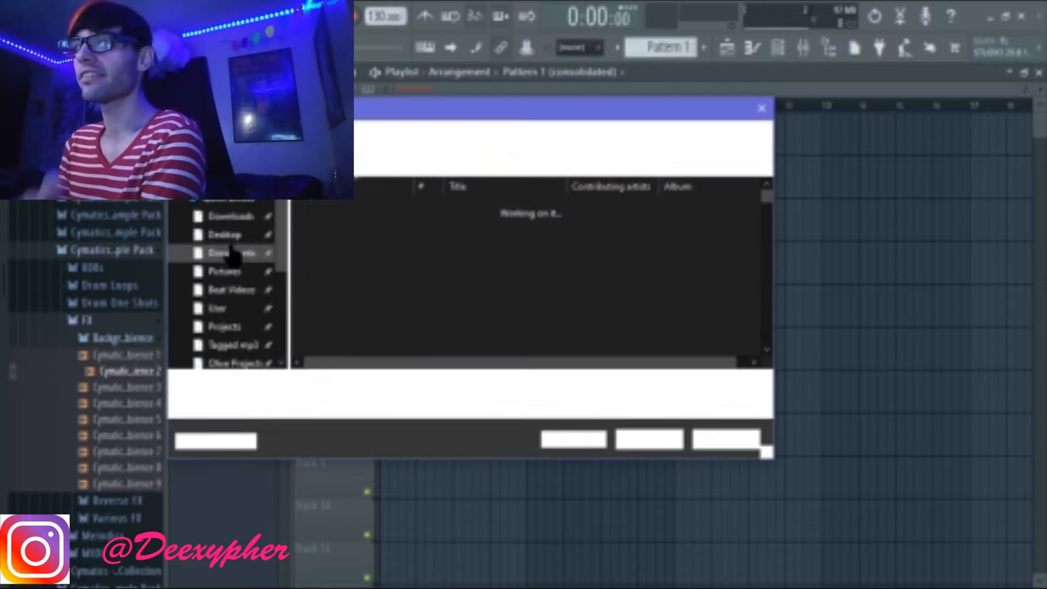
{"action": "left_click", "coordinate": [227, 229]}
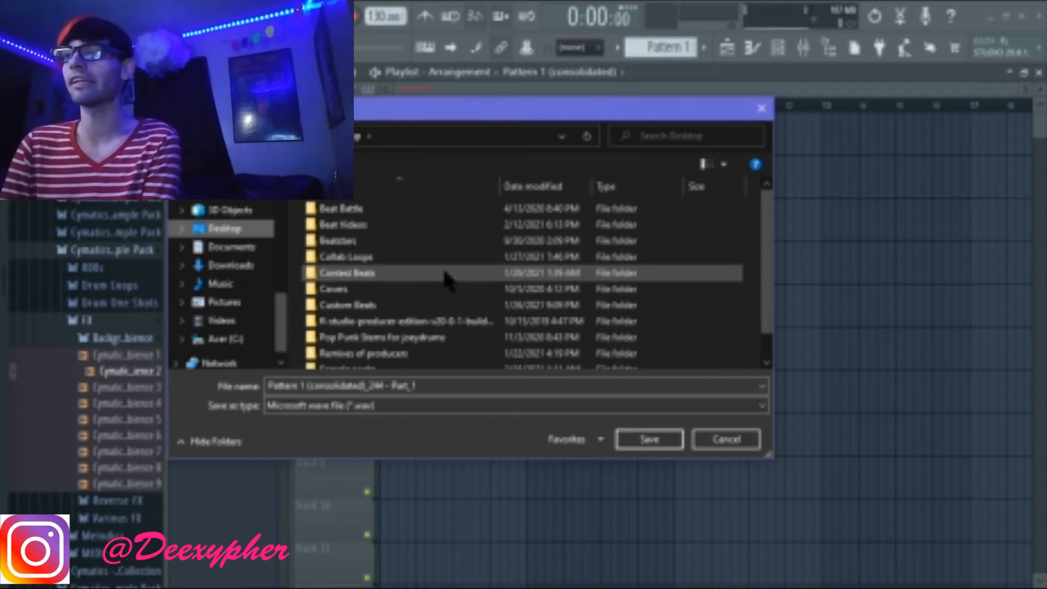
{"action": "left_click", "coordinate": [382, 322]}
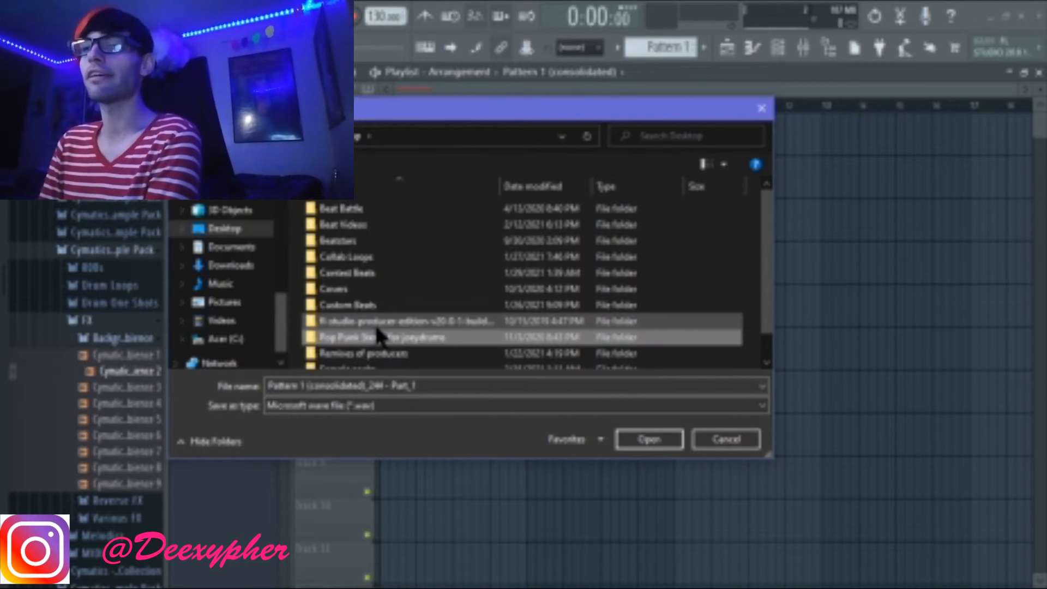
{"action": "key", "text": "Down"}
{"action": "key", "text": "Down"}
{"action": "key", "text": "Down"}
{"action": "key", "text": "Up"}
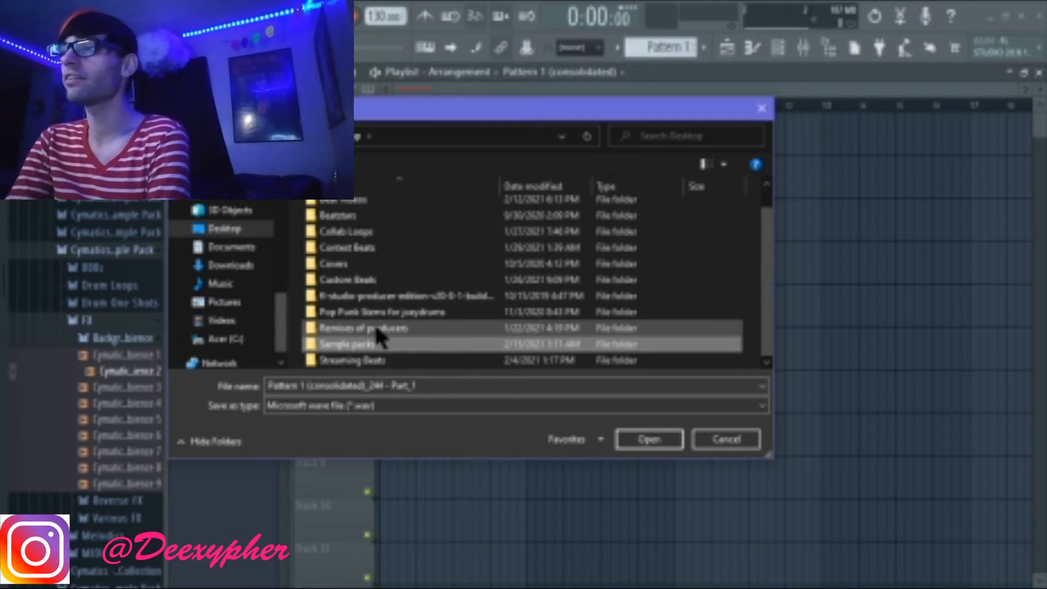
{"action": "key", "text": "Return"}
{"action": "double_click", "coordinate": [400, 219]}
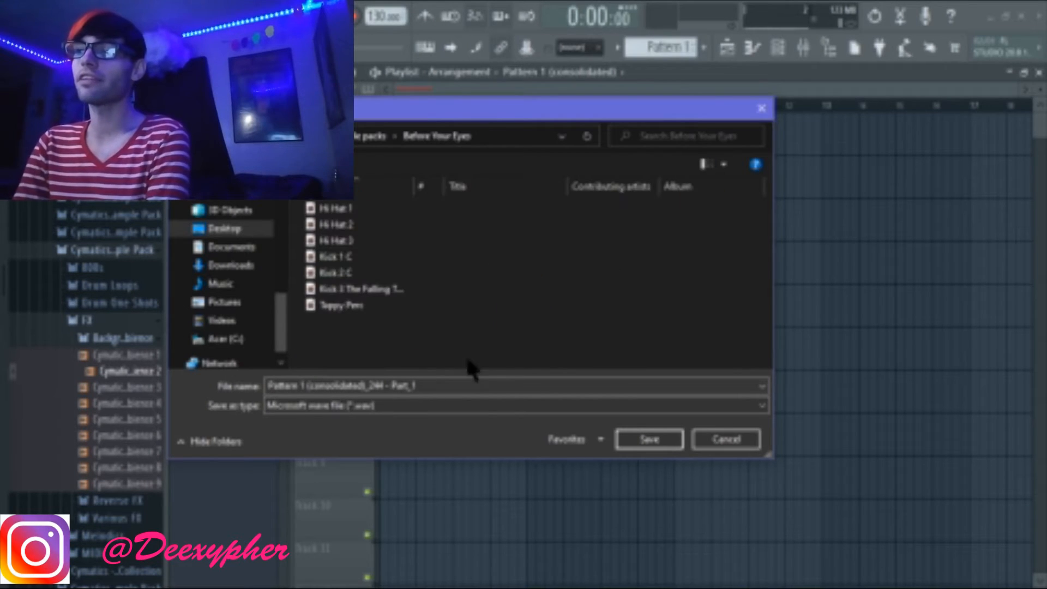
Save the unique sample as a wave file named 808 1 G
{"action": "triple_click", "coordinate": [453, 380]}
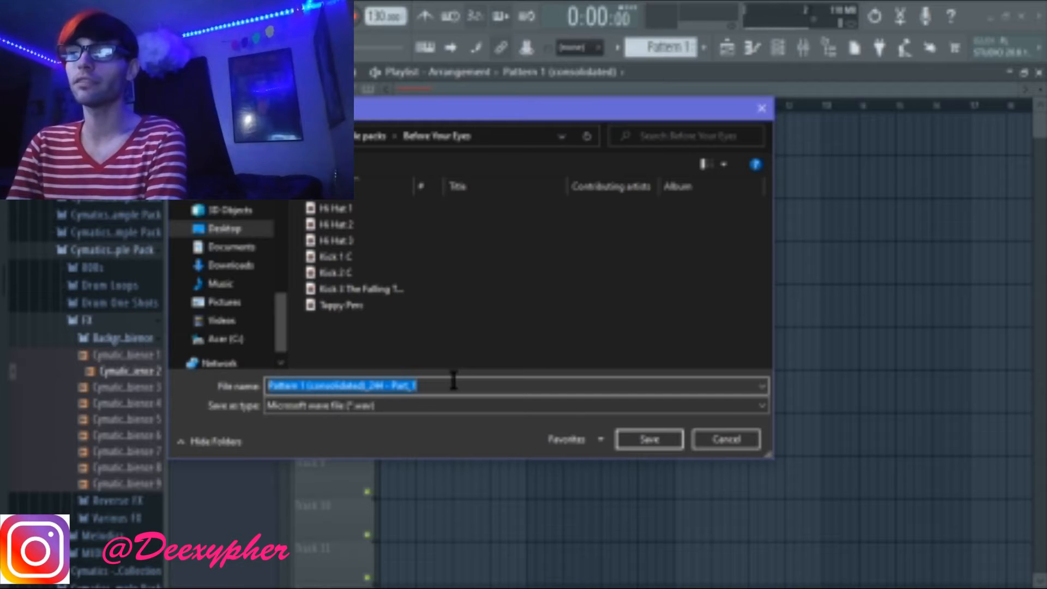
{"action": "type", "text": "00"}
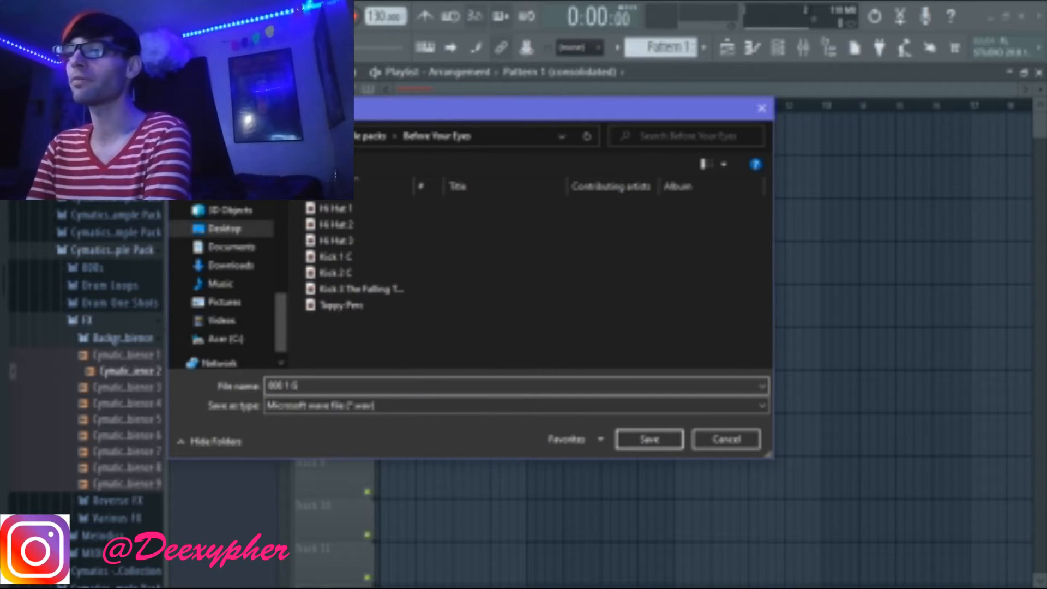
{"action": "key", "text": "Return"}
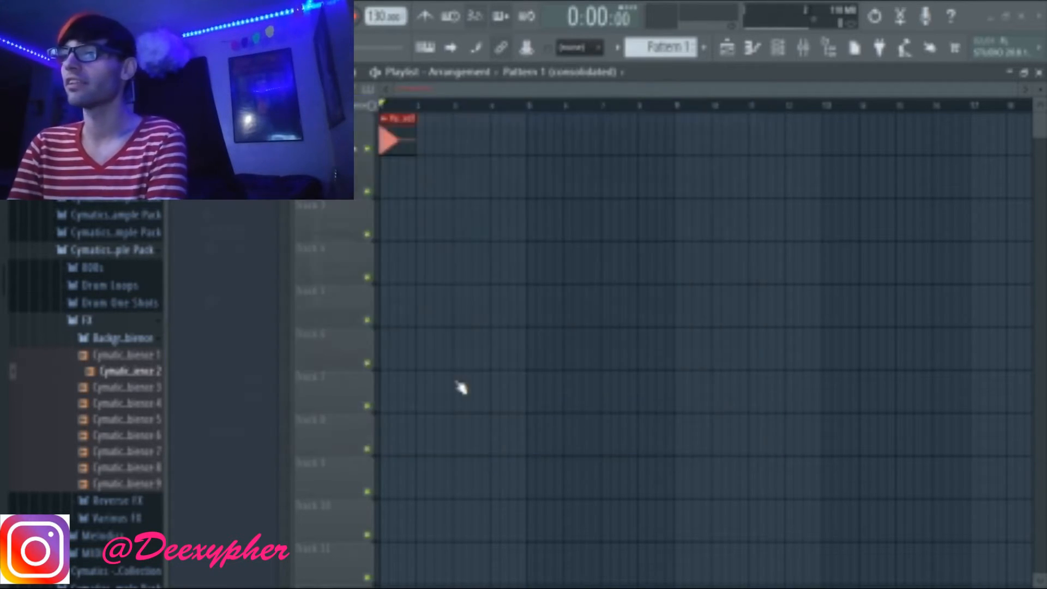
Delete the 808 clip from the playlist and remove both the 808 1 G and consolidated audio clips from the project
{"action": "right_click", "coordinate": [401, 136]}
{"action": "right_click", "coordinate": [219, 129]}
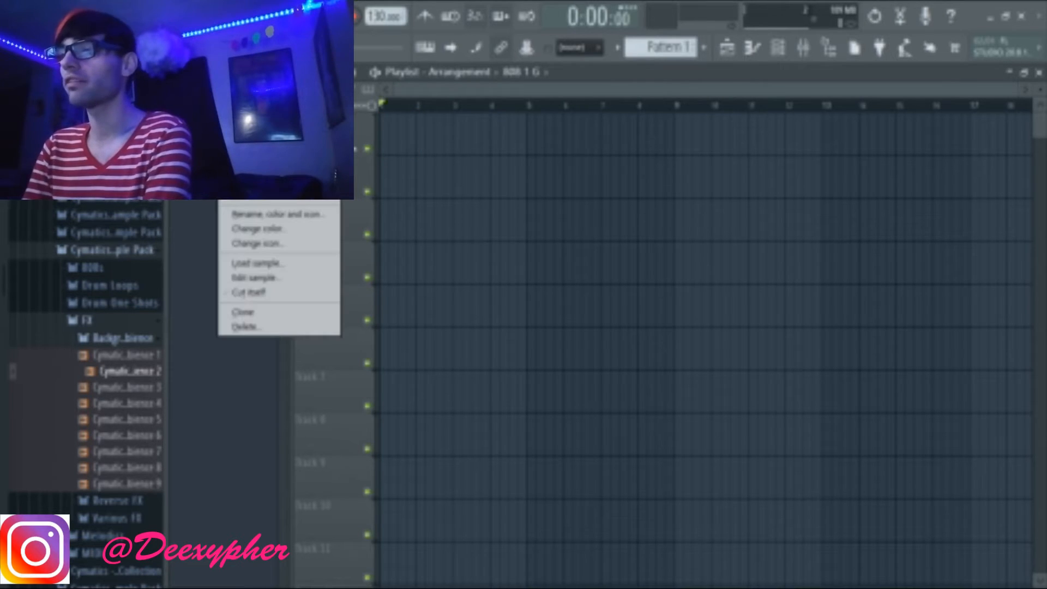
{"action": "left_click", "coordinate": [271, 329]}
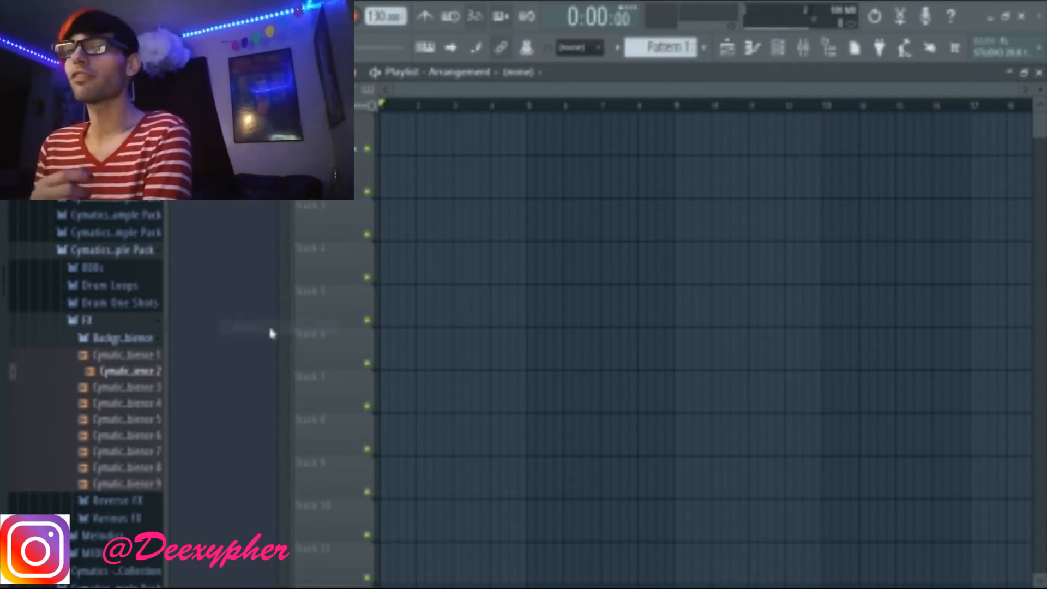
{"action": "right_click", "coordinate": [218, 129]}
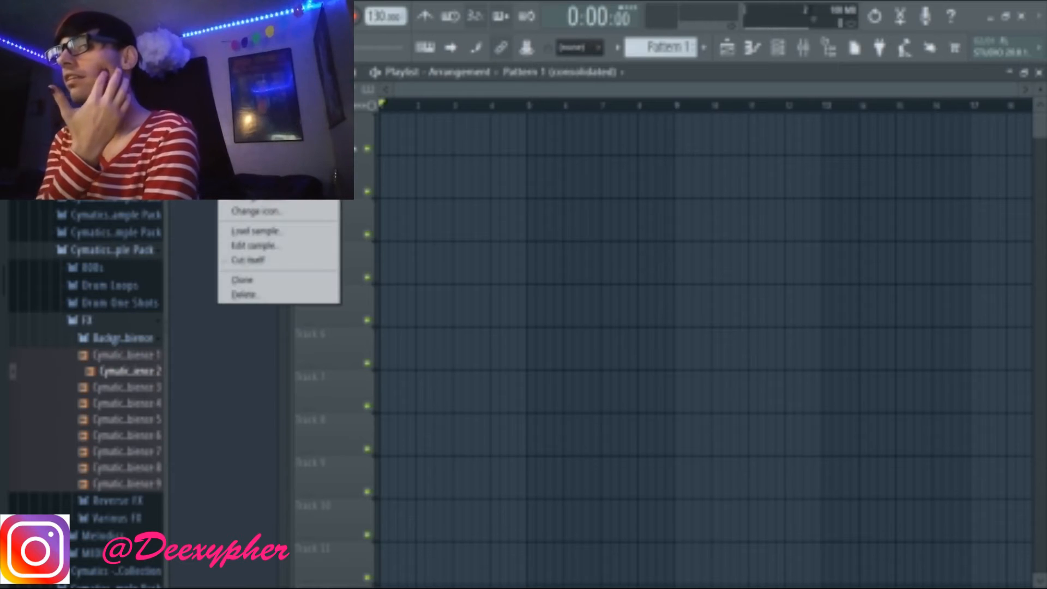
{"action": "left_click", "coordinate": [276, 300]}
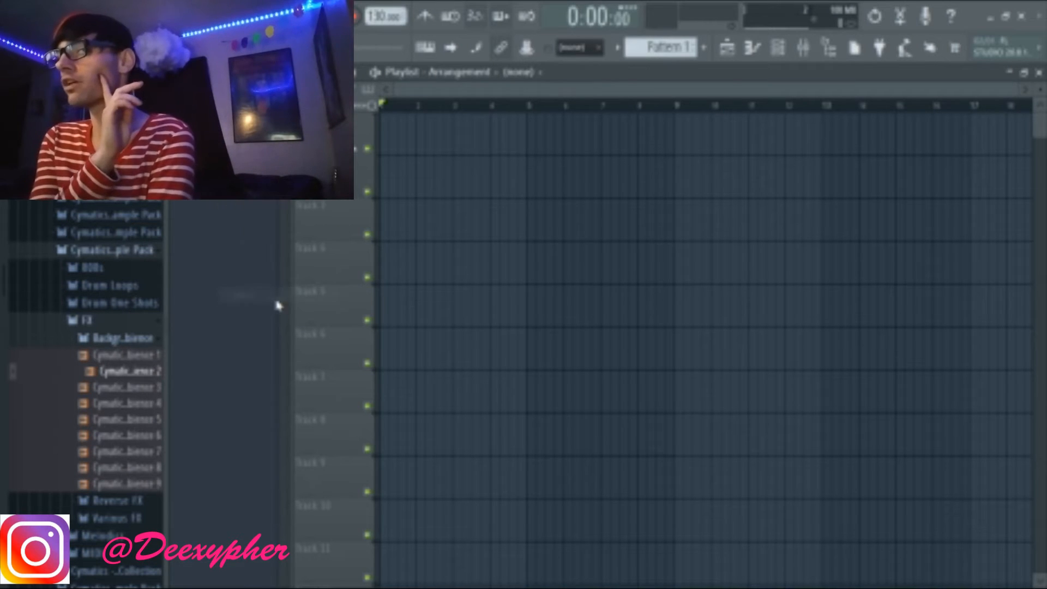
Replace the 3x Osc channel's instrument in the channel rack with FLEX
{"action": "left_click", "coordinate": [779, 54]}
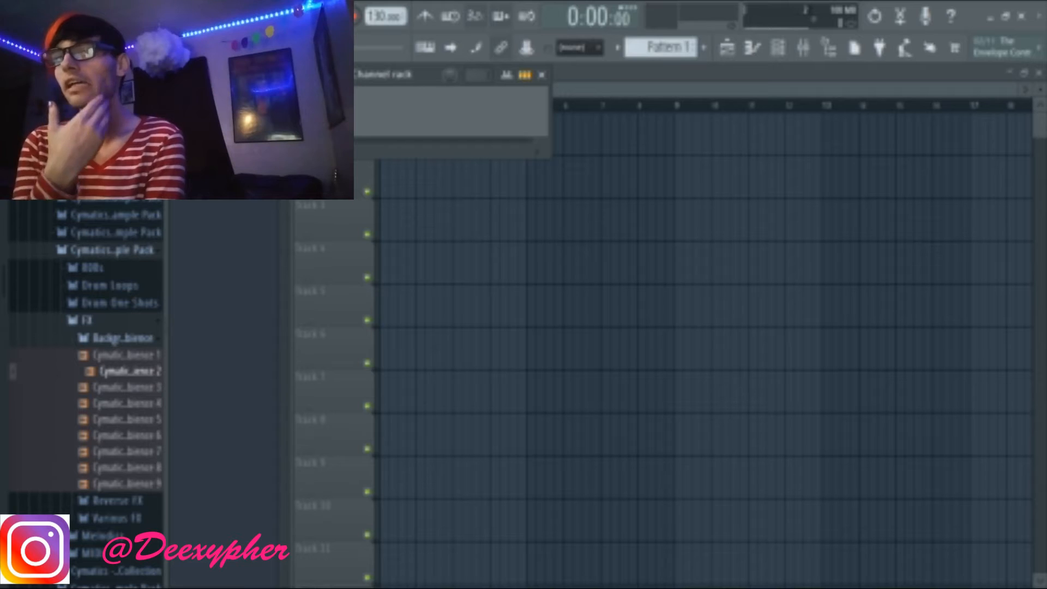
{"action": "left_click", "coordinate": [256, 96]}
{"action": "right_click", "coordinate": [315, 105]}
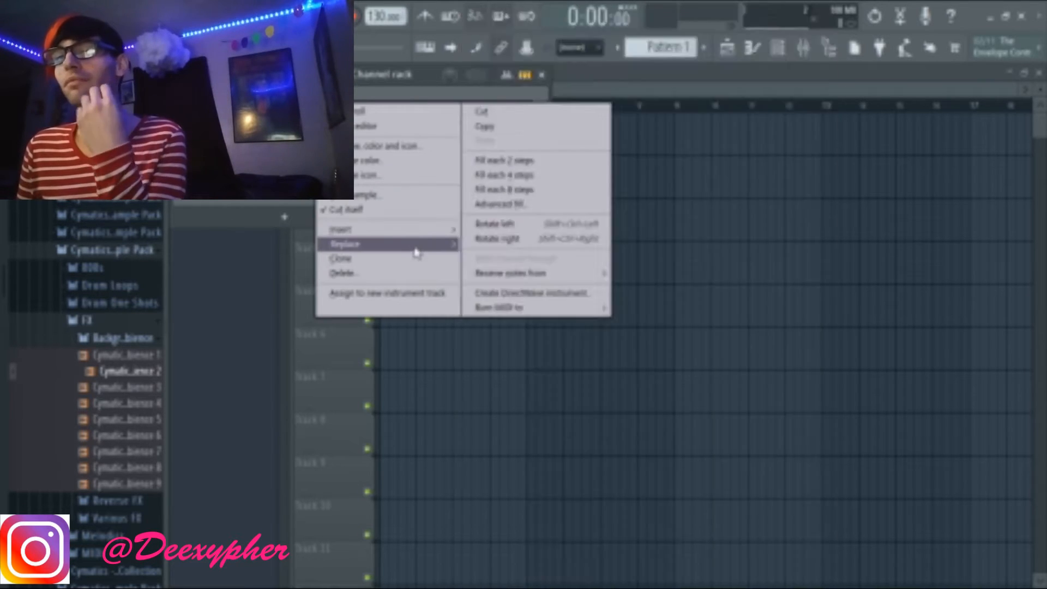
{"action": "mouse_move", "coordinate": [416, 247]}
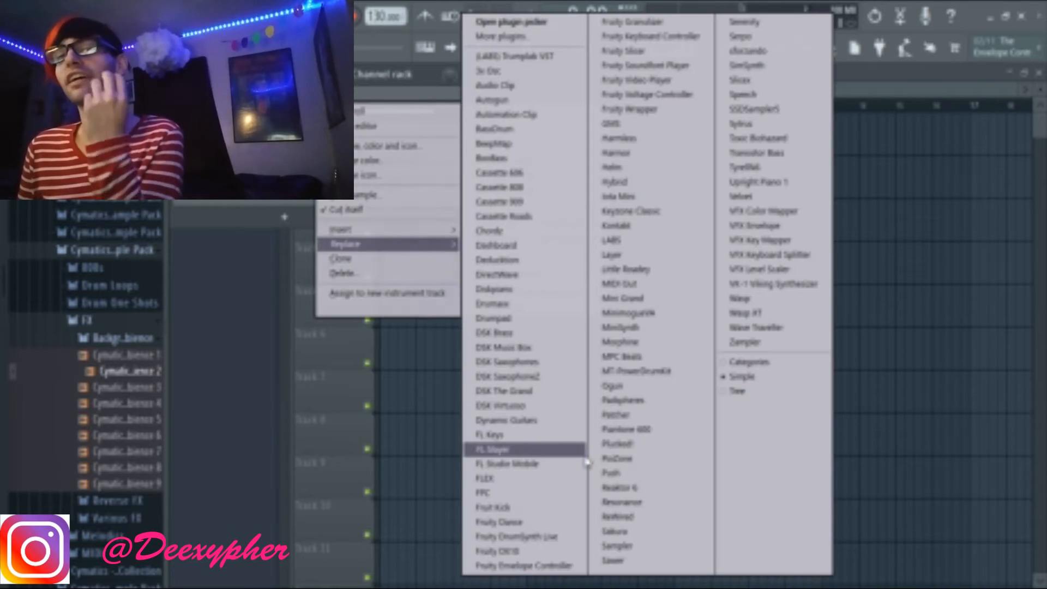
{"action": "left_click", "coordinate": [535, 479]}
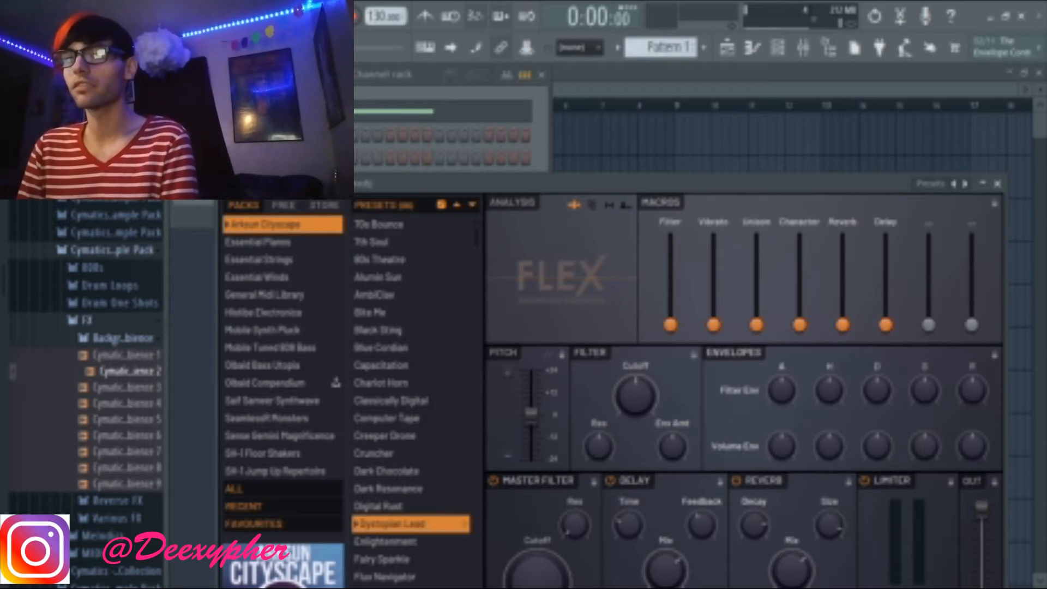
Audition presets from FLEX's Mobile Tuned 808 Bass pack and load 808 Destroyed
{"action": "left_click", "coordinate": [274, 349]}
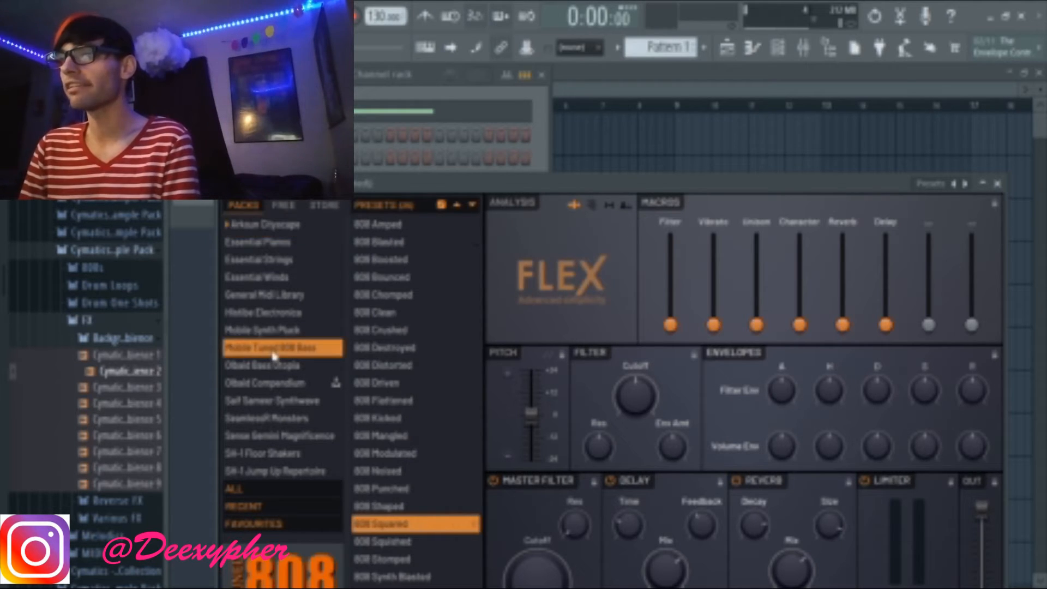
{"action": "left_click", "coordinate": [382, 277]}
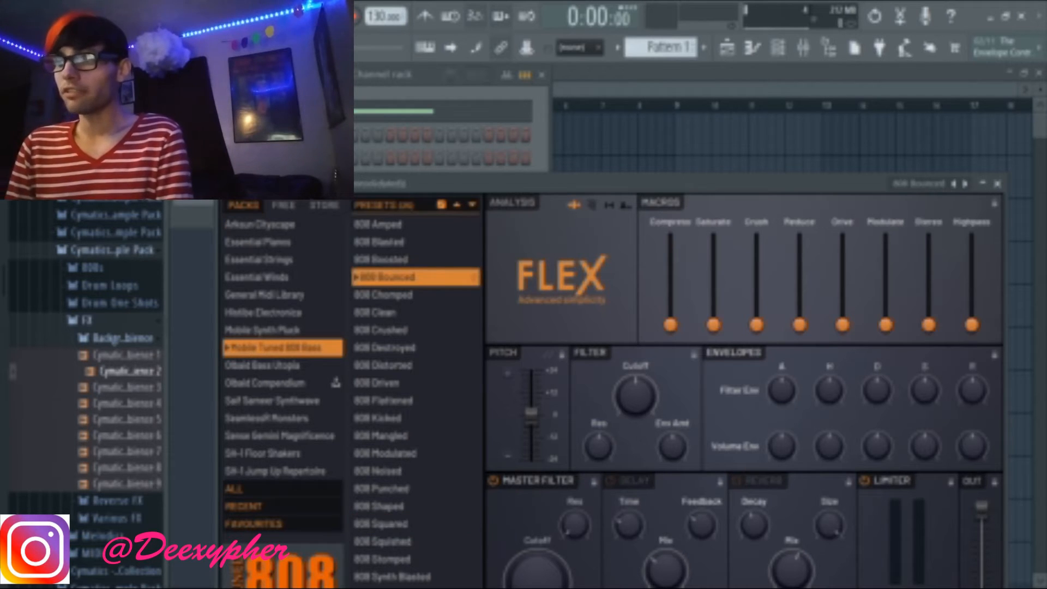
{"action": "key", "text": "space"}
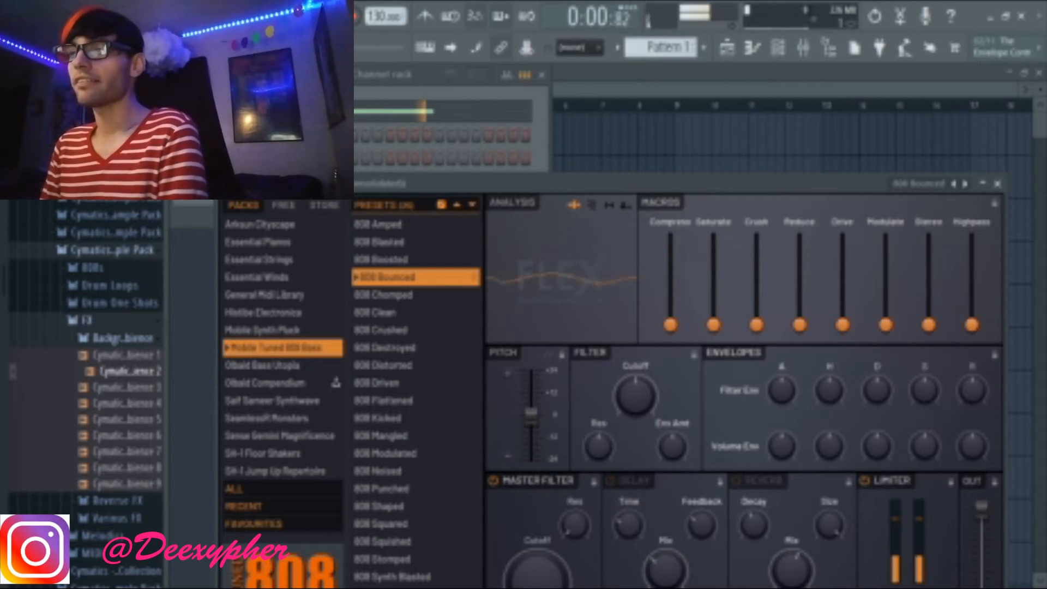
{"action": "left_click", "coordinate": [397, 368]}
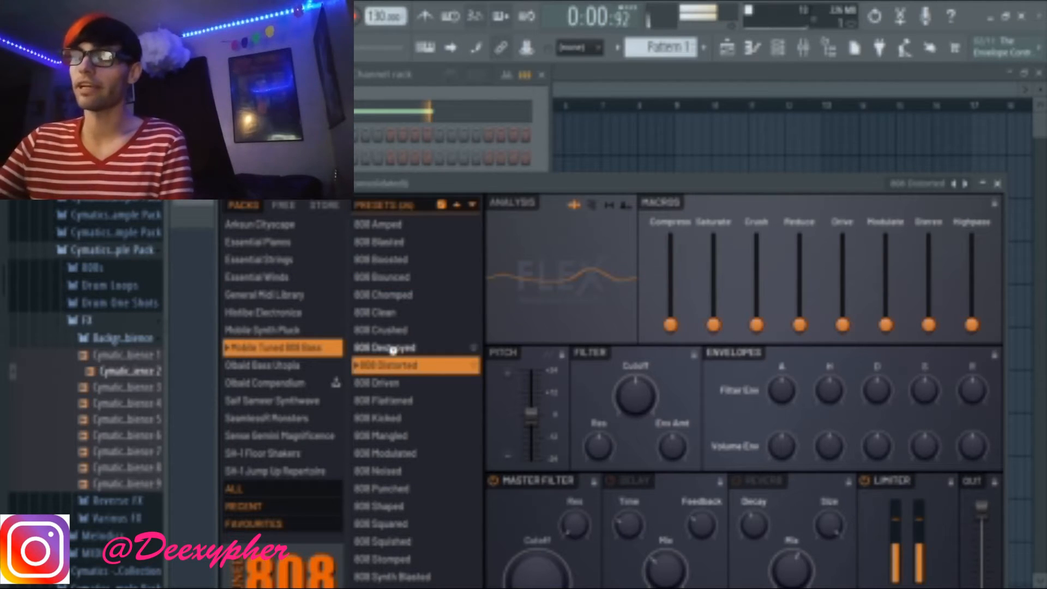
{"action": "left_click", "coordinate": [397, 353]}
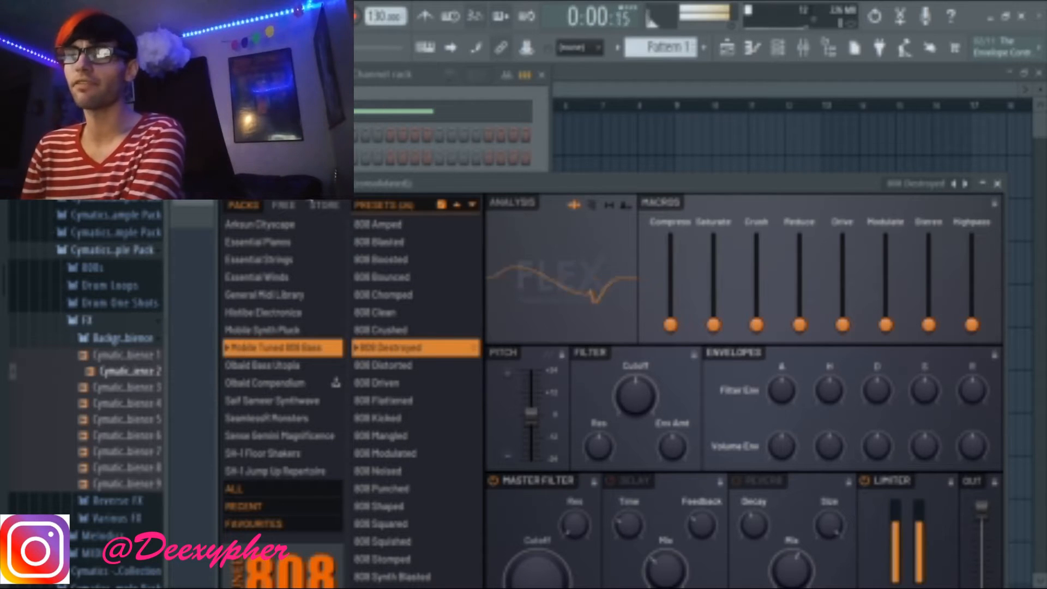
Transpose the 808 Destroyed note up to C5 in the piano roll while auditioning it, and stop playback
{"action": "left_click", "coordinate": [369, 119]}
{"action": "key", "text": "ctrl+a"}
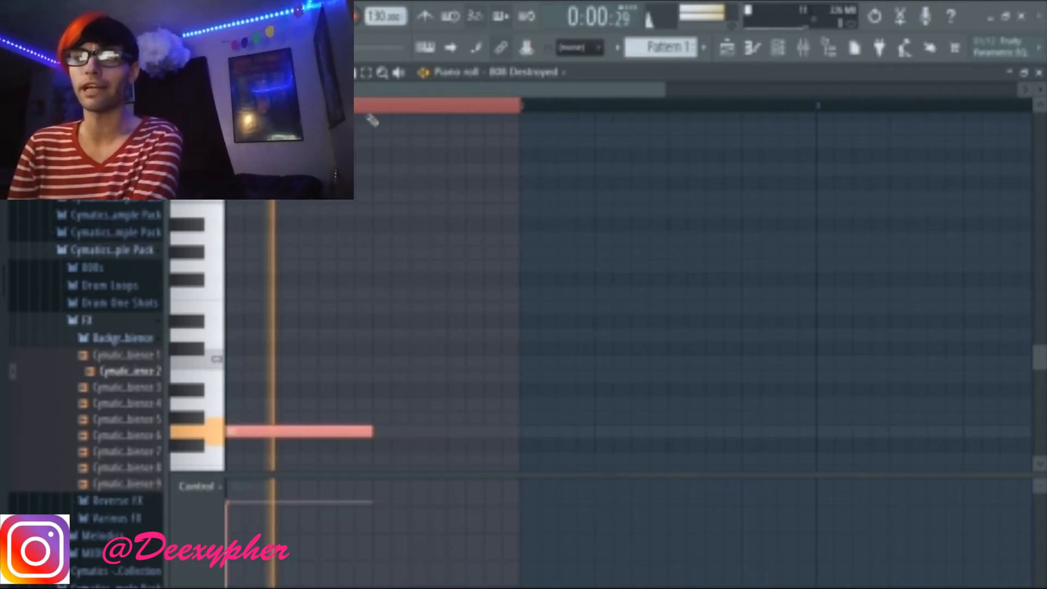
{"action": "key", "text": "ctrl+Up"}
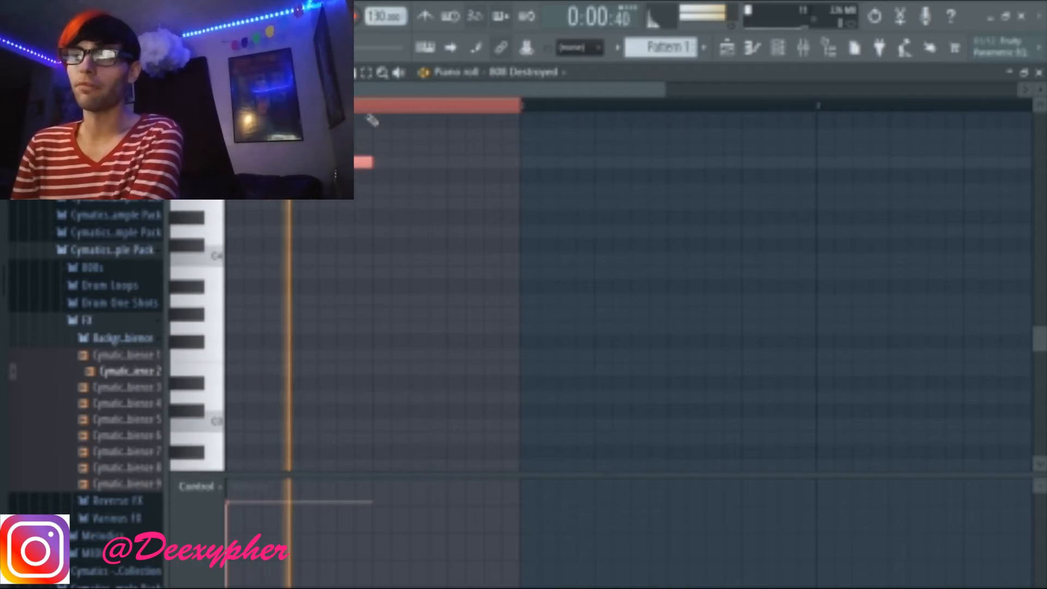
{"action": "key", "text": "shift+Down"}
{"action": "key", "text": "shift+Down"}
{"action": "key", "text": "shift+Down"}
{"action": "key", "text": "shift+Up"}
{"action": "key", "text": "shift+Up"}
{"action": "key", "text": "shift+Up"}
{"action": "key", "text": "shift+Up"}
{"action": "key", "text": "shift+Up"}
{"action": "key", "text": "shift+Up"}
{"action": "key", "text": "shift+Up"}
{"action": "key", "text": "shift+Up"}
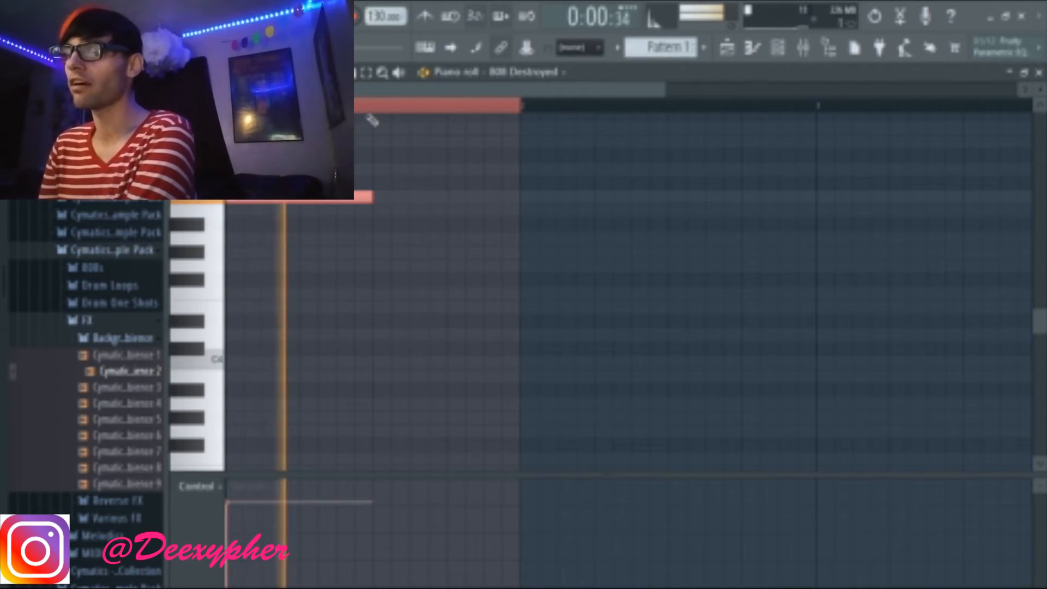
{"action": "key", "text": "space"}
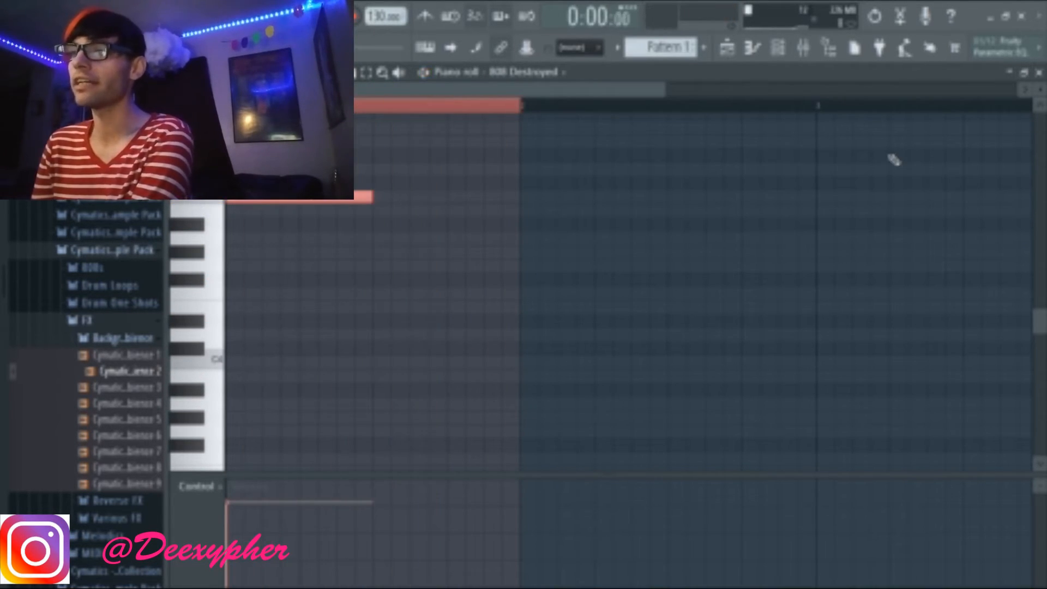
Place Pattern 1 at the start of the playlist, consolidate it to an audio clip, and delete the leftover pattern clip
{"action": "left_click", "coordinate": [1039, 75]}
{"action": "left_click", "coordinate": [668, 71]}
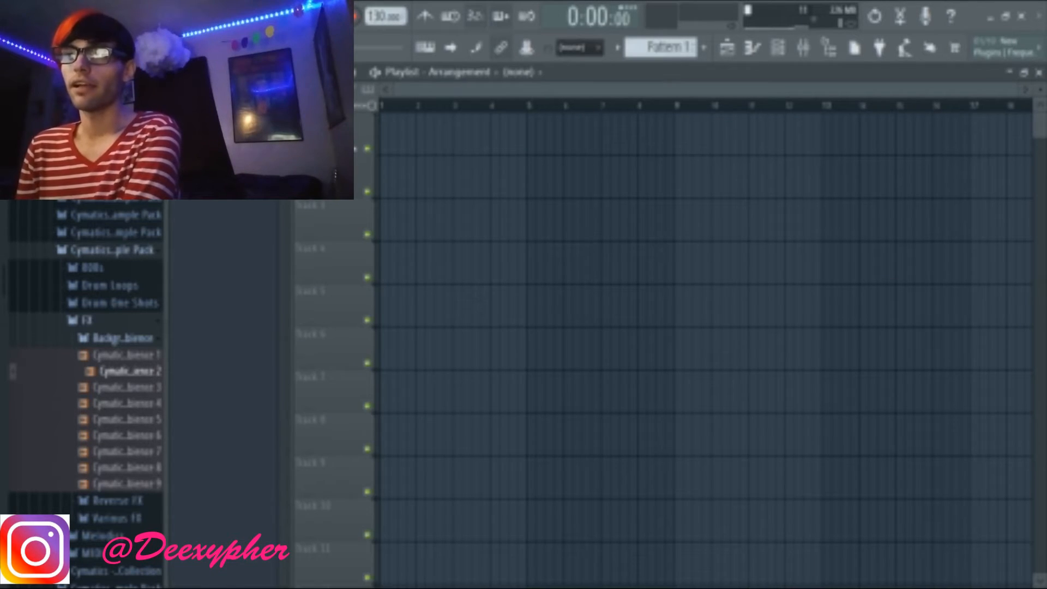
{"action": "left_click", "coordinate": [368, 89]}
{"action": "left_click", "coordinate": [386, 128]}
{"action": "key", "text": "ctrl+alt+c"}
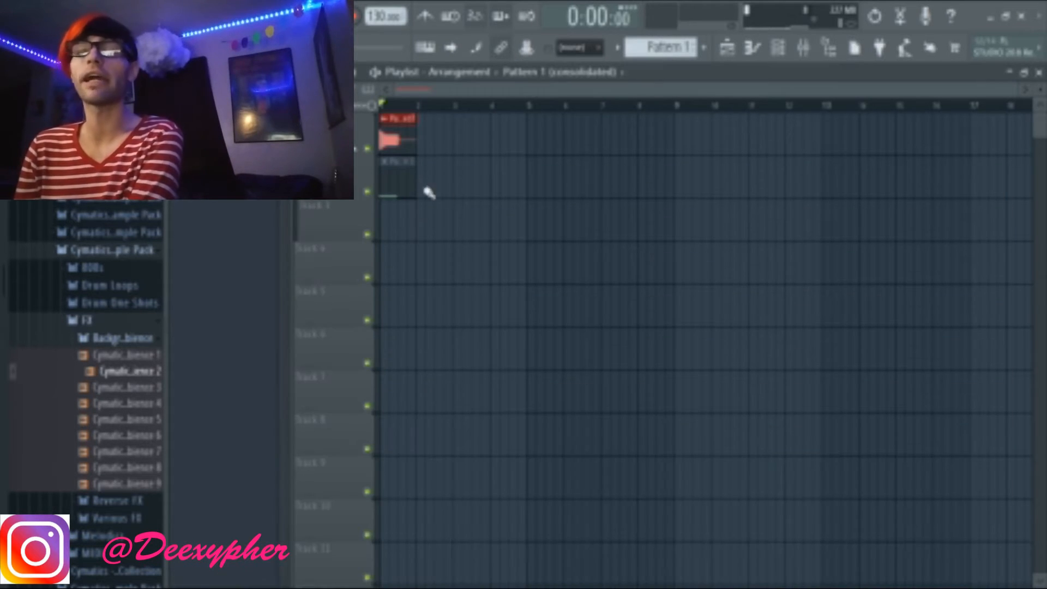
{"action": "right_click", "coordinate": [396, 190]}
Raise the new audio clip's precomputed fade-out so the bass tapers smoothly, auditioning the sample before and after
{"action": "double_click", "coordinate": [402, 143]}
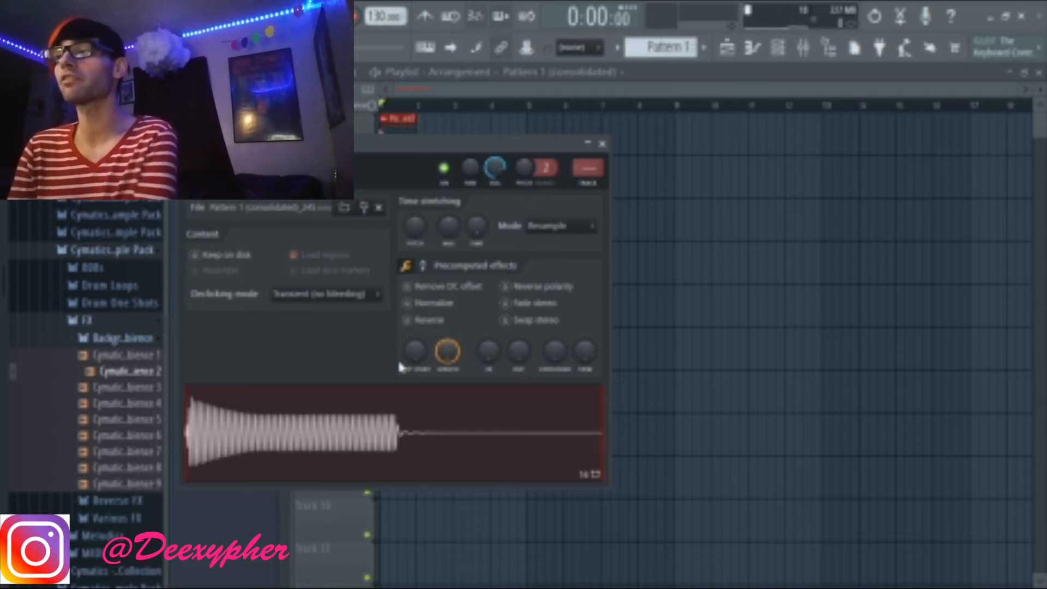
{"action": "left_click", "coordinate": [309, 439]}
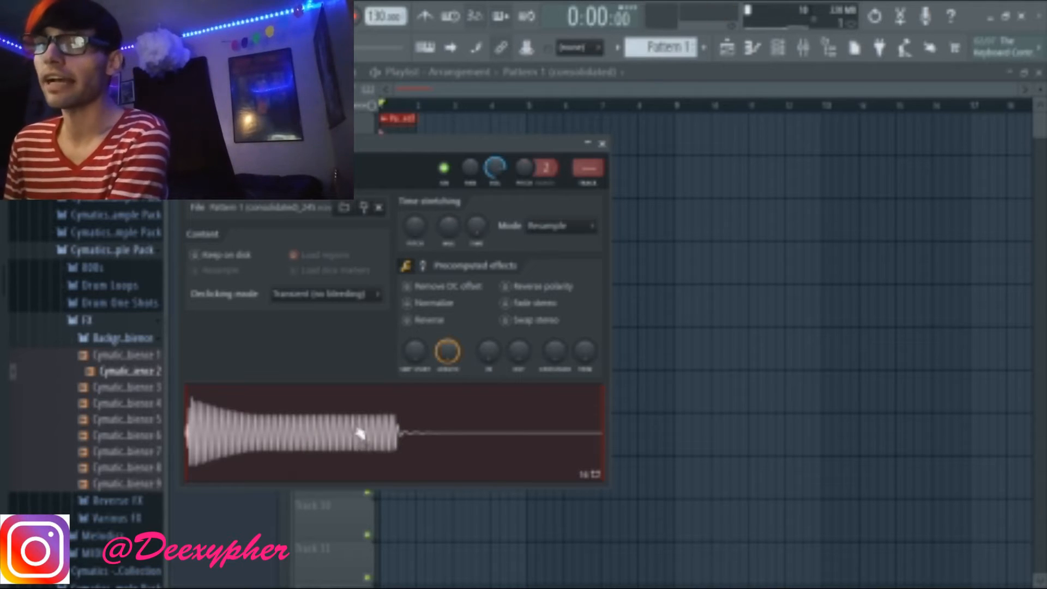
{"action": "left_click_drag", "start_coordinate": [518, 351], "coordinate": [519, 326]}
{"action": "left_click", "coordinate": [309, 450]}
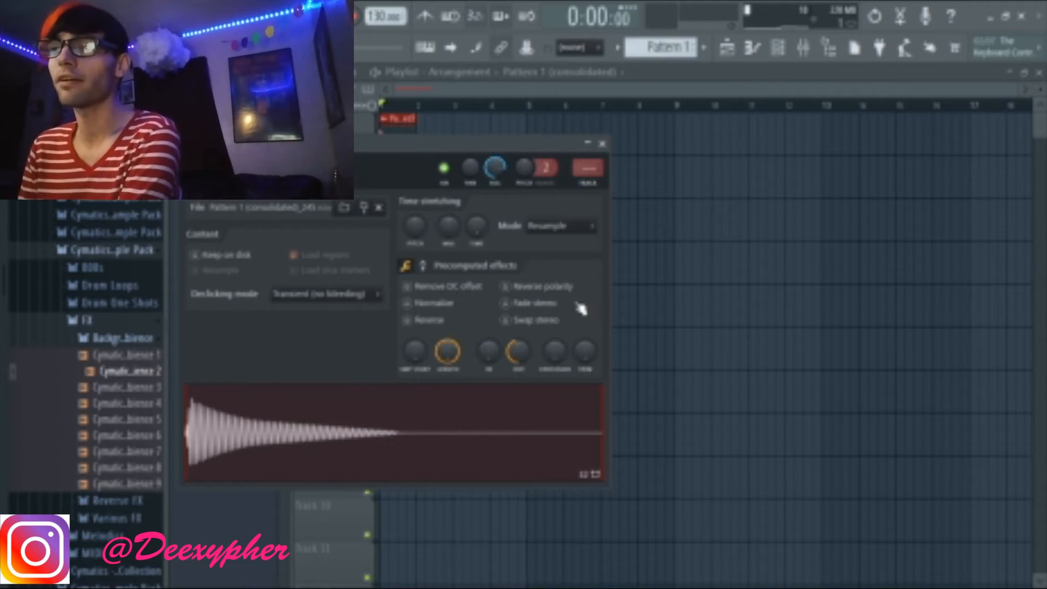
Normalize the sample, audition it, and show the second page of its precomputed effects
{"action": "left_click", "coordinate": [224, 168]}
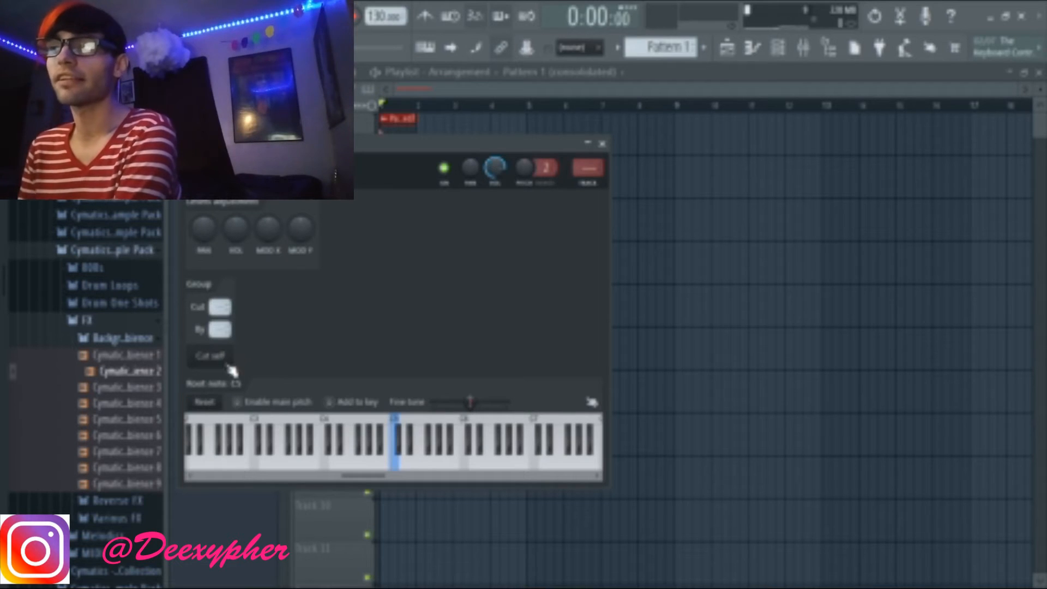
{"action": "left_click", "coordinate": [199, 168]}
{"action": "left_click", "coordinate": [276, 447]}
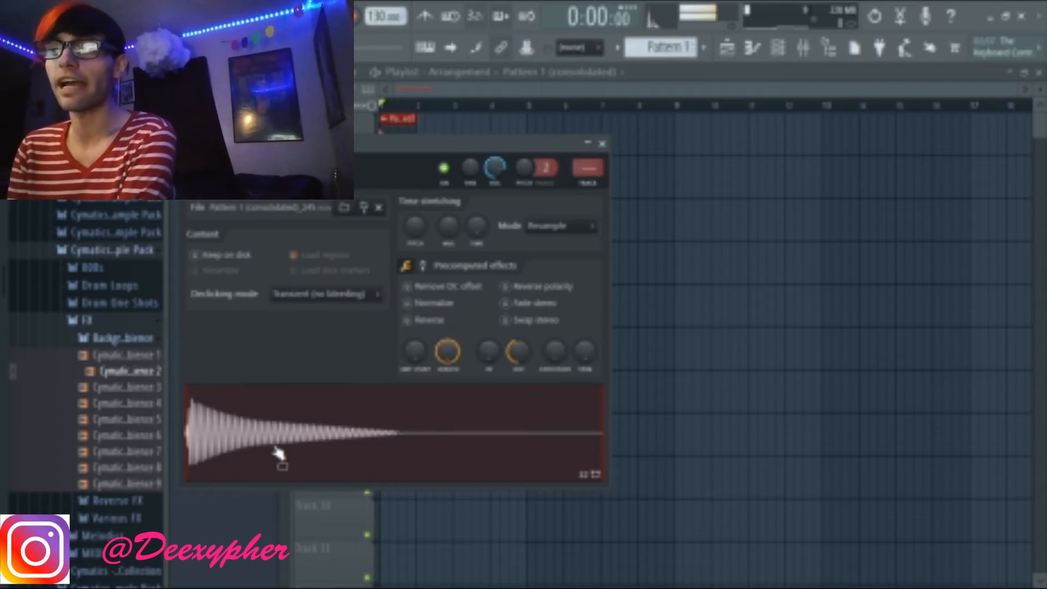
{"action": "left_click", "coordinate": [418, 305]}
{"action": "left_click", "coordinate": [267, 428]}
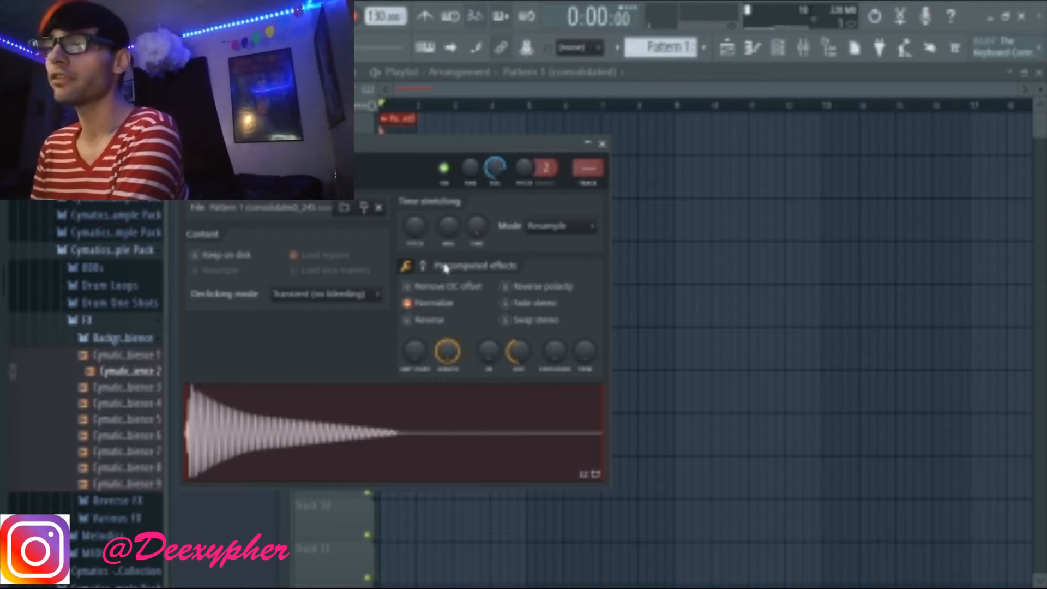
{"action": "left_click", "coordinate": [424, 266]}
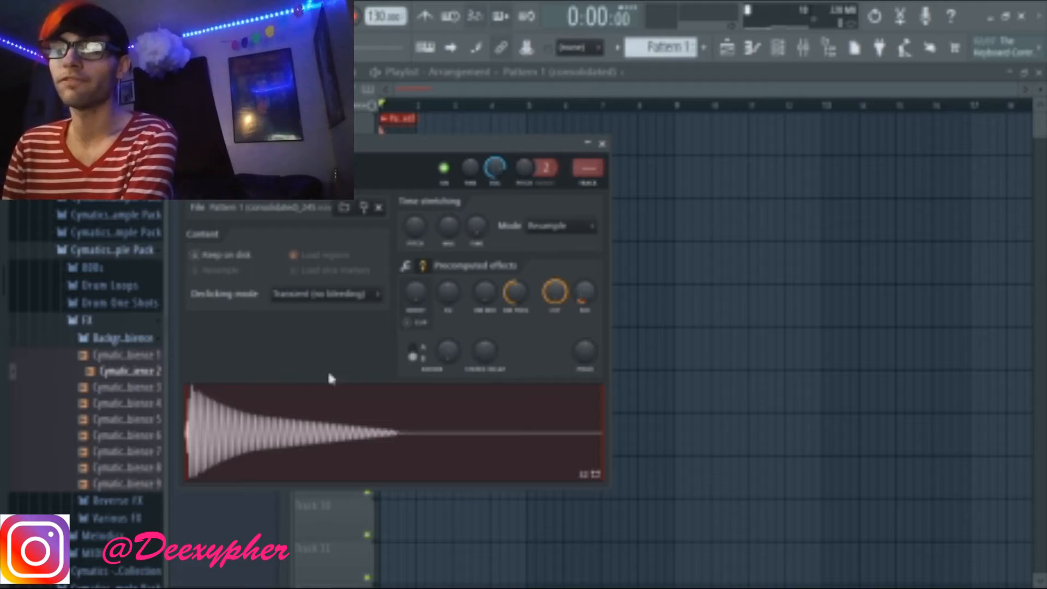
Audition the normalized sample before and after a slight nudge of its precomputed stereo delay
{"action": "left_click", "coordinate": [269, 447]}
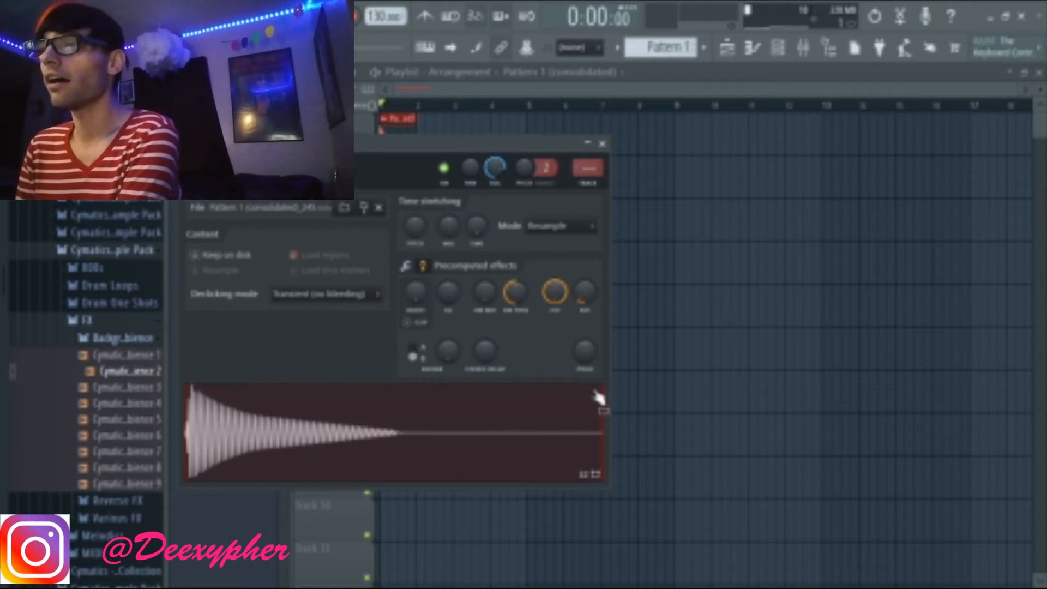
{"action": "mouse_move", "coordinate": [485, 357]}
{"action": "left_mouse_down"}
{"action": "mouse_move", "coordinate": [485, 348]}
{"action": "mouse_move", "coordinate": [483, 357]}
{"action": "left_mouse_up"}
{"action": "left_click", "coordinate": [281, 412]}
{"action": "left_click", "coordinate": [291, 439]}
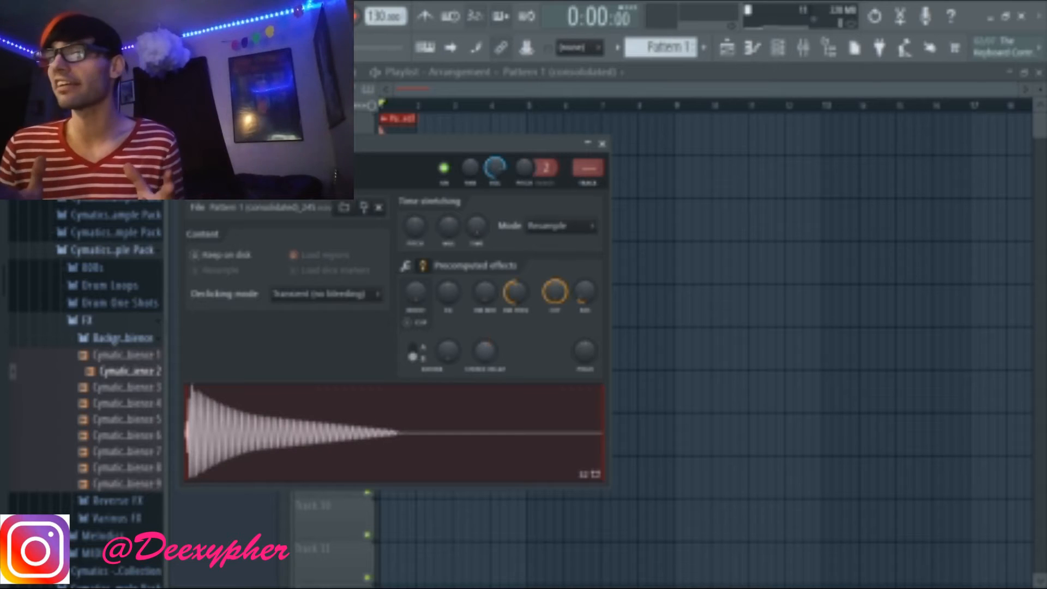
Delete Fruity Parametric EQ 2, Frequency Splitter and Fruity Limiter from the Pattern 1 (consolidated) mixer track
{"action": "left_click", "coordinate": [805, 53]}
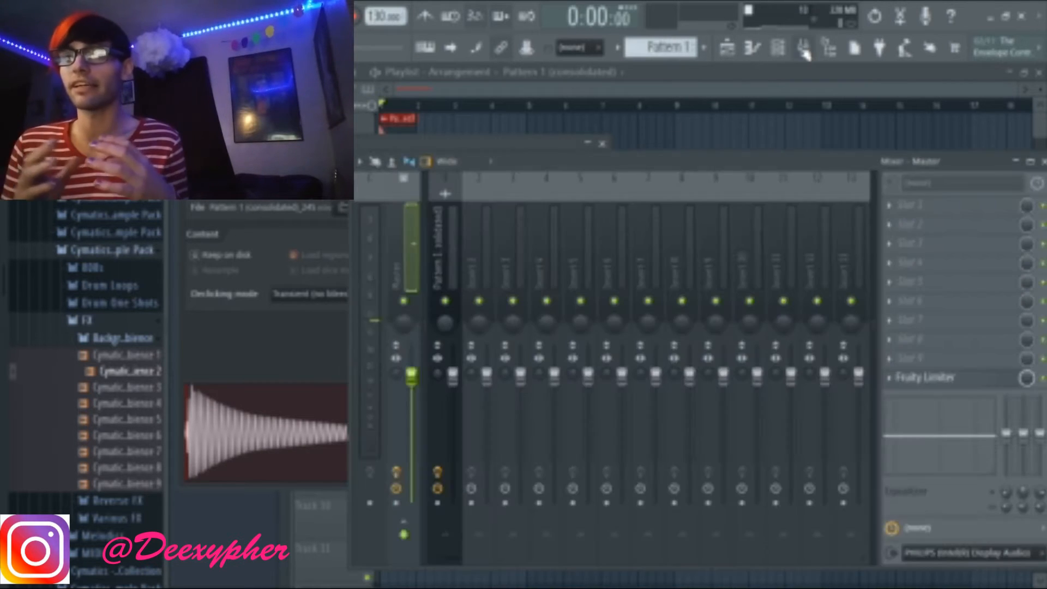
{"action": "left_click", "coordinate": [443, 247]}
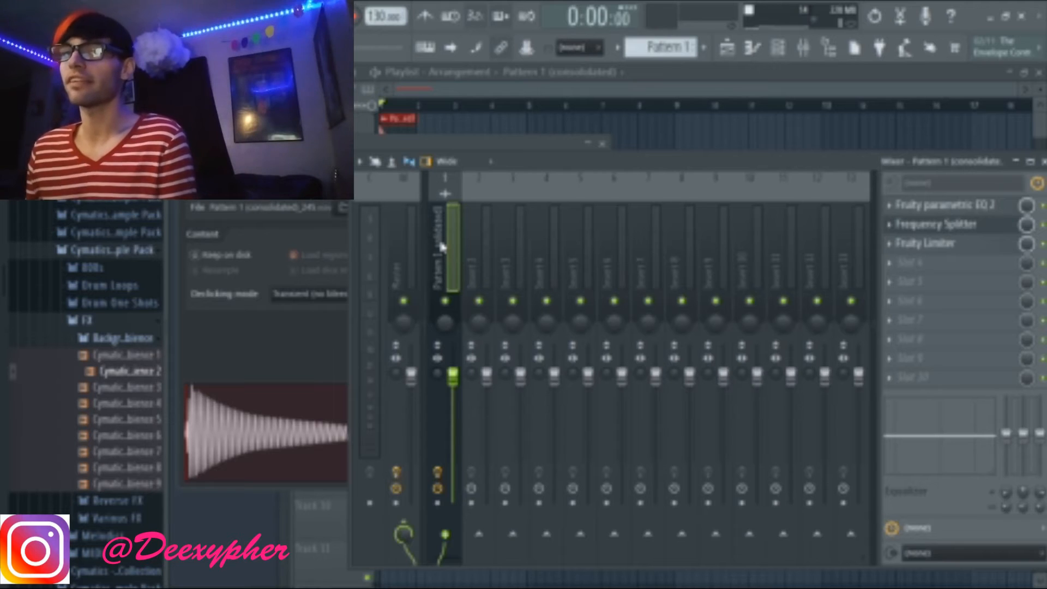
{"action": "left_click", "coordinate": [892, 213]}
{"action": "left_click", "coordinate": [921, 240]}
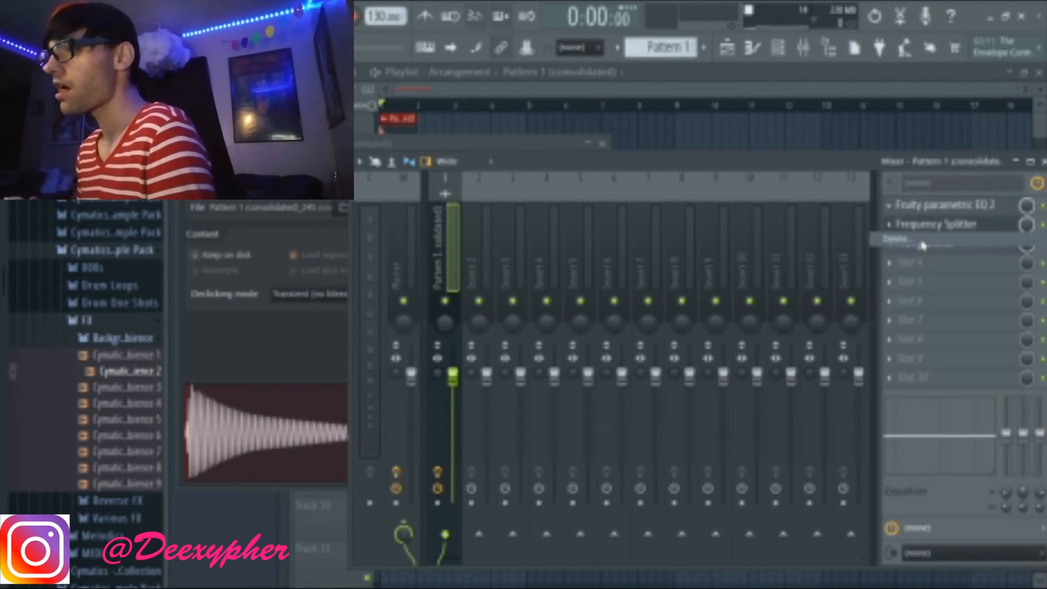
{"action": "left_click", "coordinate": [897, 224]}
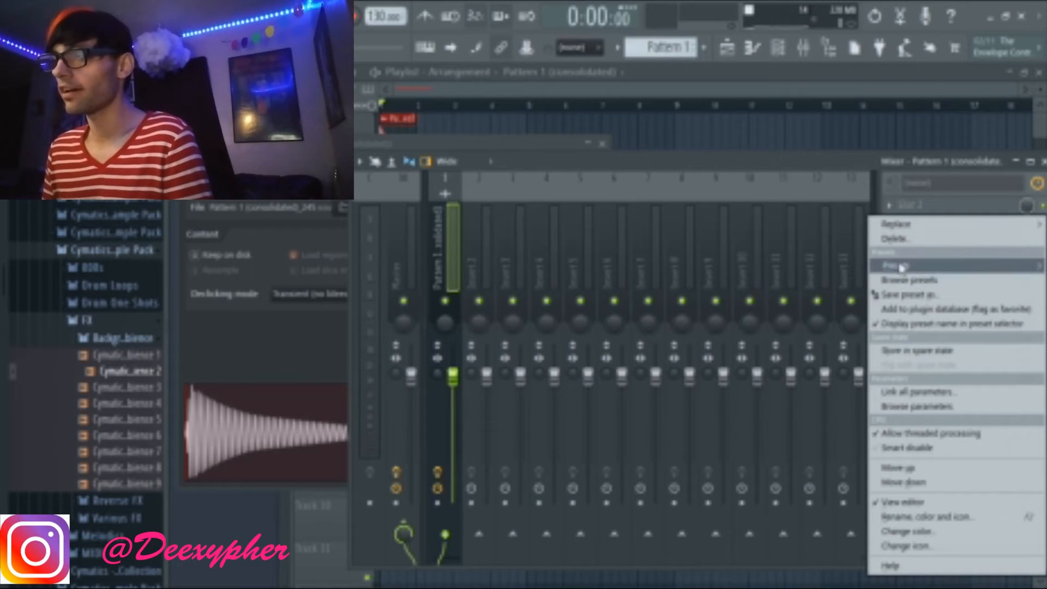
{"action": "left_click", "coordinate": [908, 241]}
{"action": "left_click", "coordinate": [903, 246]}
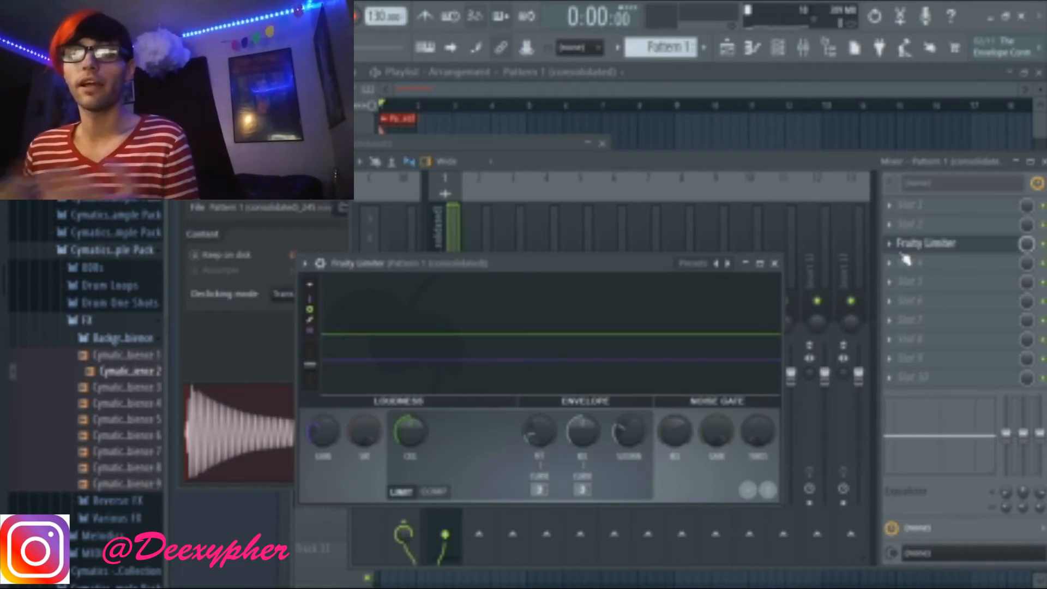
{"action": "left_click", "coordinate": [883, 250]}
{"action": "left_click", "coordinate": [889, 252]}
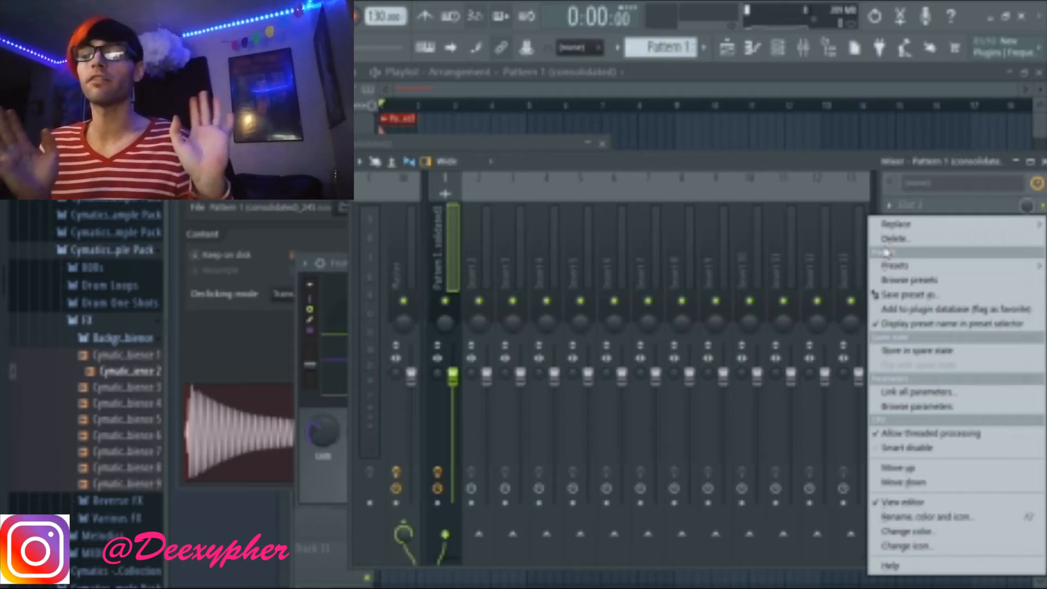
{"action": "left_click", "coordinate": [910, 241]}
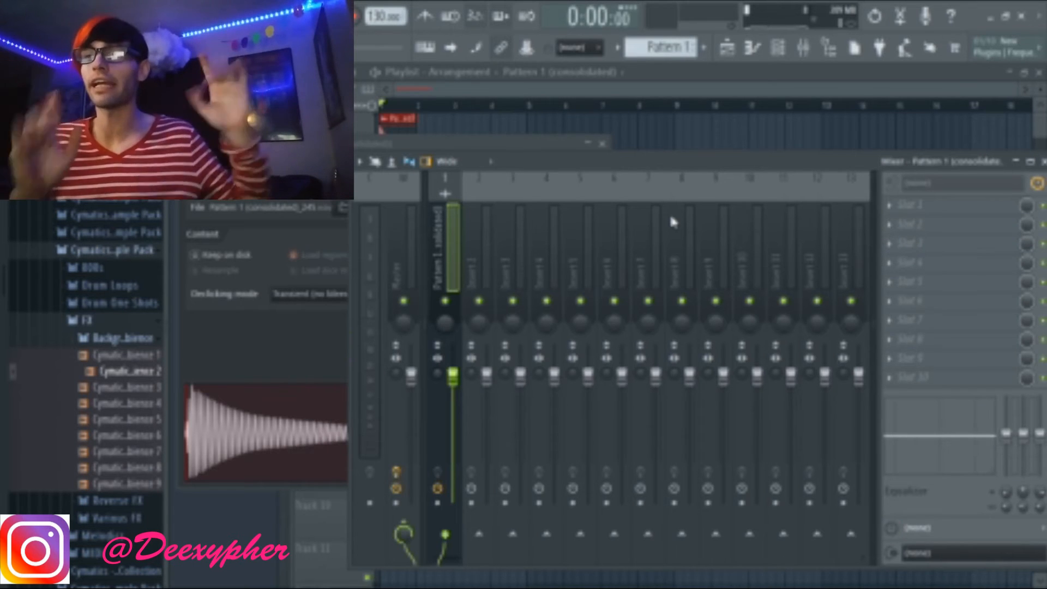
Audition the sample without mixer effects, return to its mixer track, and start playlist playback
{"action": "left_click", "coordinate": [257, 438]}
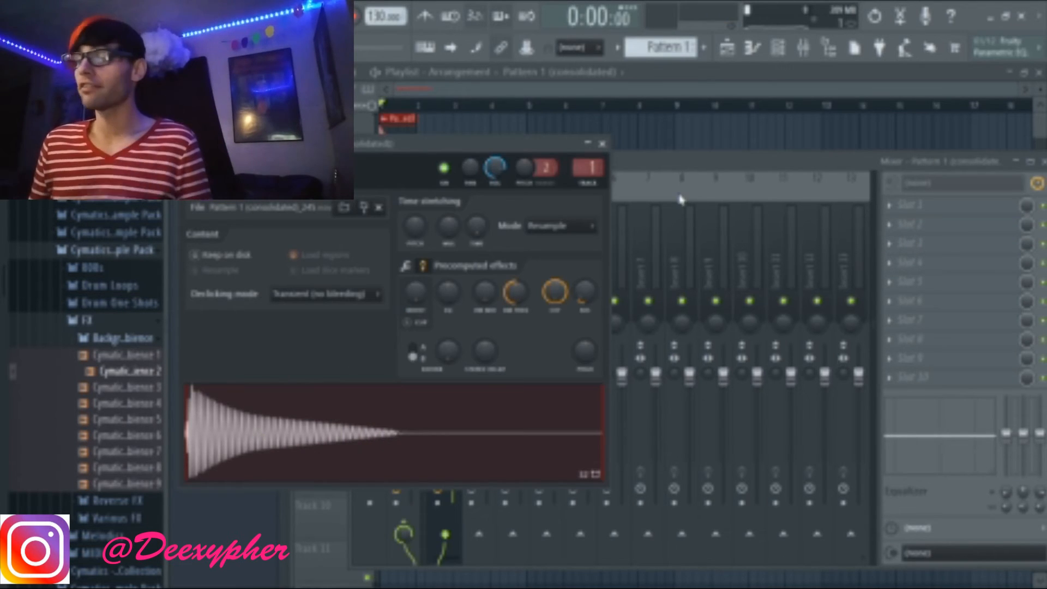
{"action": "left_click", "coordinate": [660, 159]}
{"action": "key", "text": "space"}
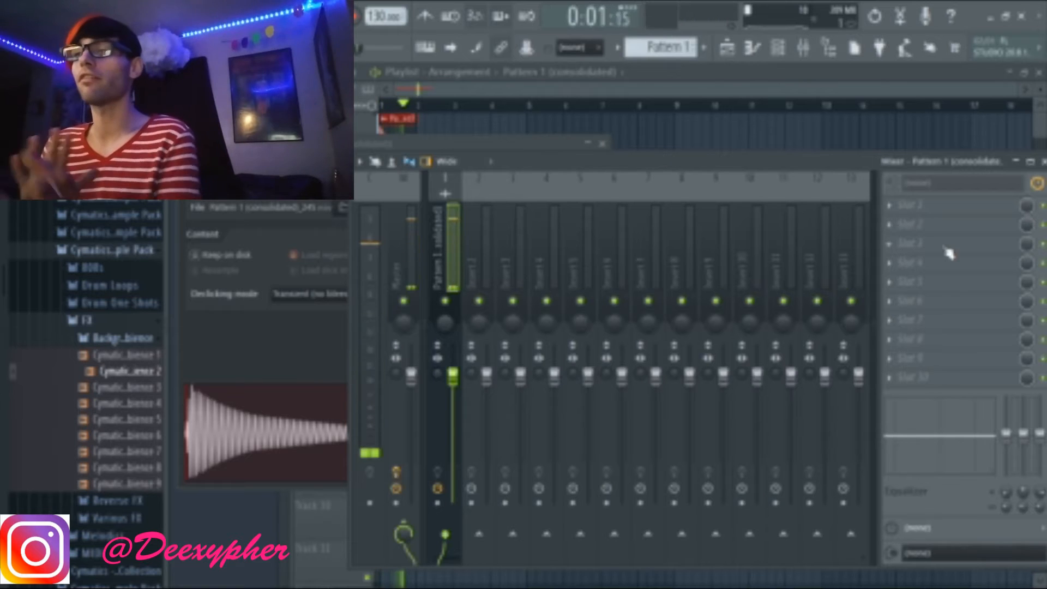
Load Patcher with the 1K NY+ preset in the mixer track's first effect slot and raise its knob to about a quarter
{"action": "left_click", "coordinate": [897, 217]}
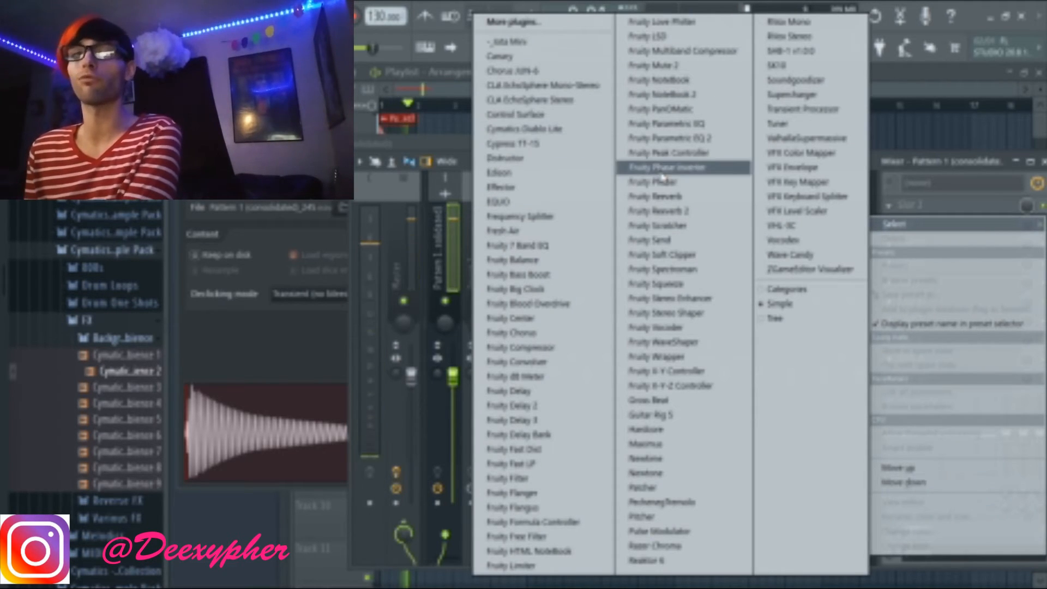
{"action": "left_click", "coordinate": [628, 494]}
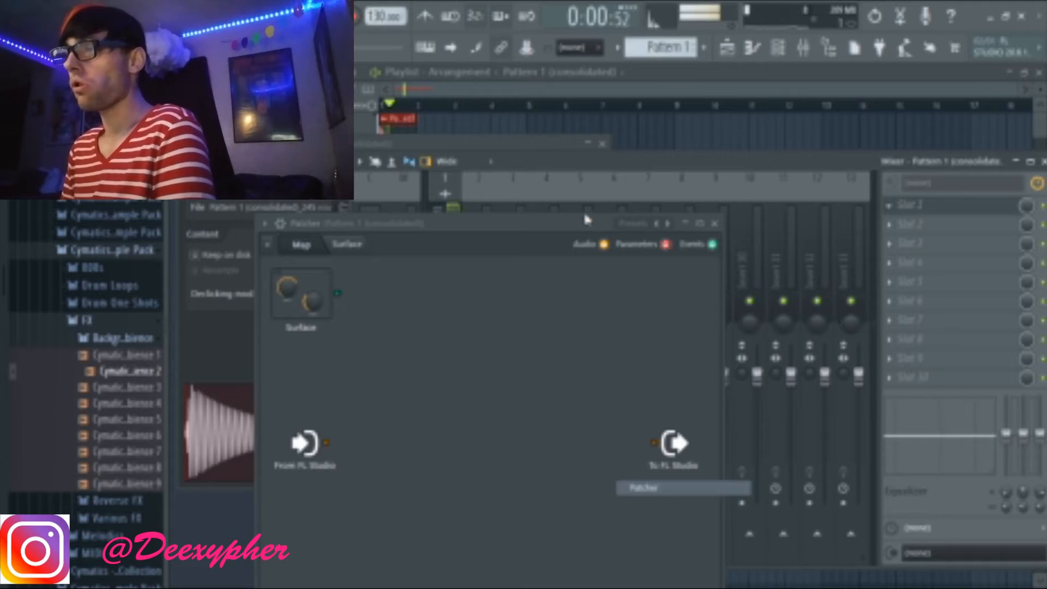
{"action": "left_click", "coordinate": [638, 224]}
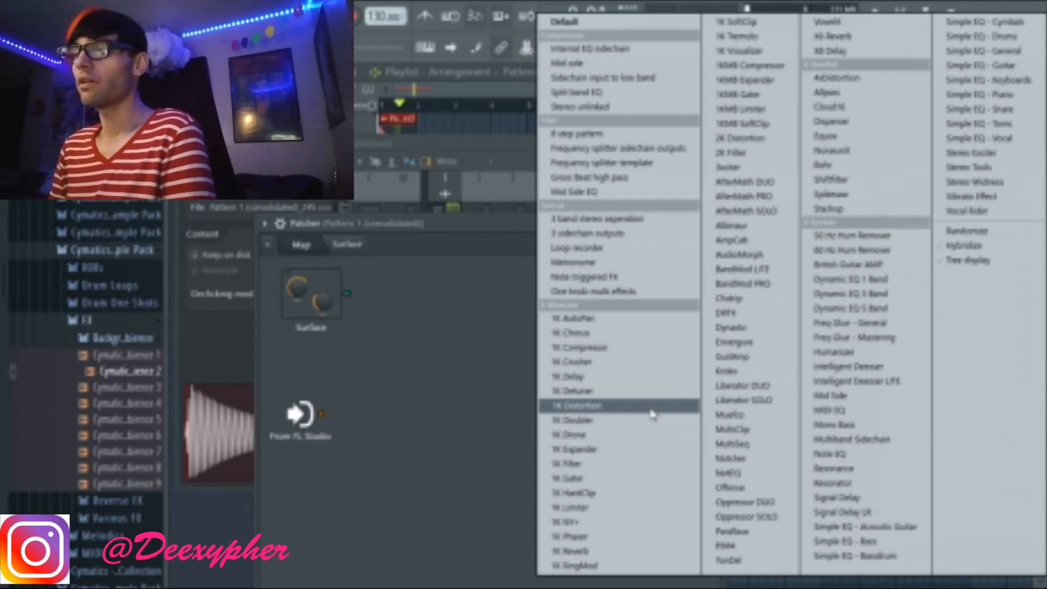
{"action": "left_click", "coordinate": [612, 524]}
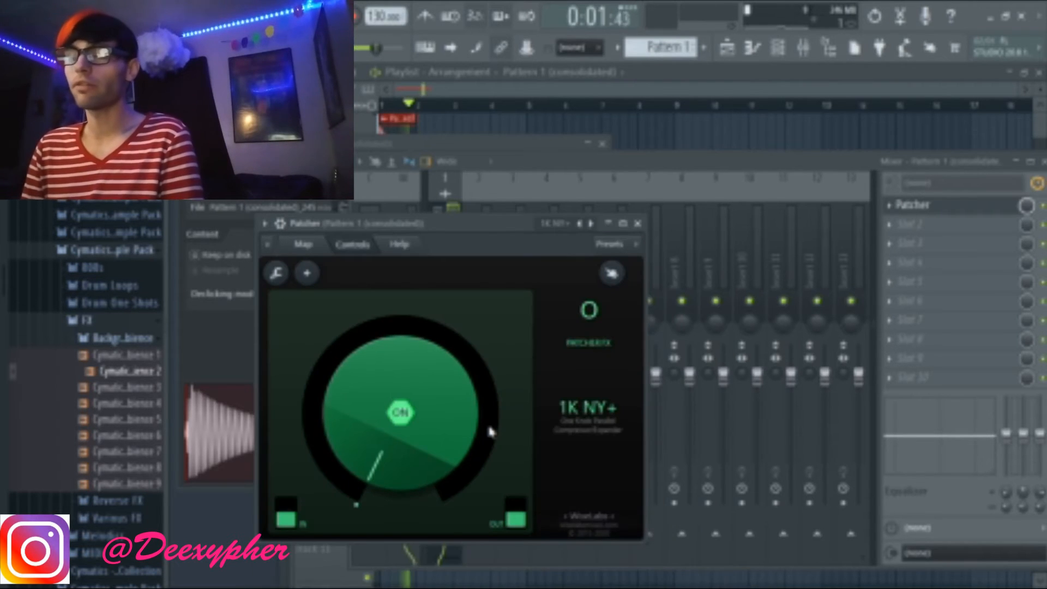
{"action": "key", "text": "space"}
{"action": "left_click_drag", "start_coordinate": [401, 412], "coordinate": [400, 392]}
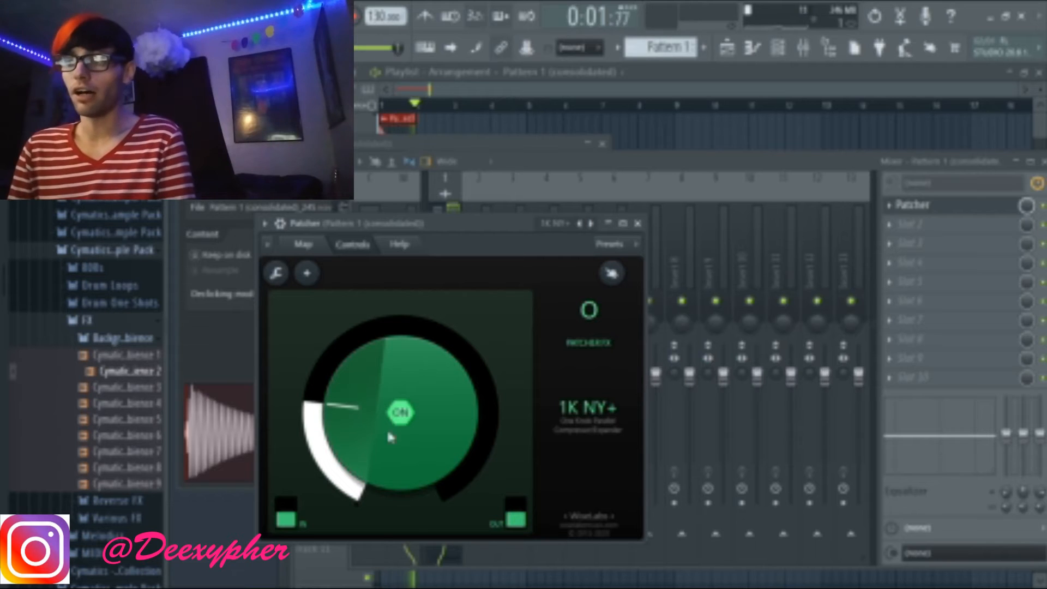
Add a second Patcher with the 1K Distortion preset in slot 2 and set its knob to just over a third
{"action": "left_click", "coordinate": [893, 233]}
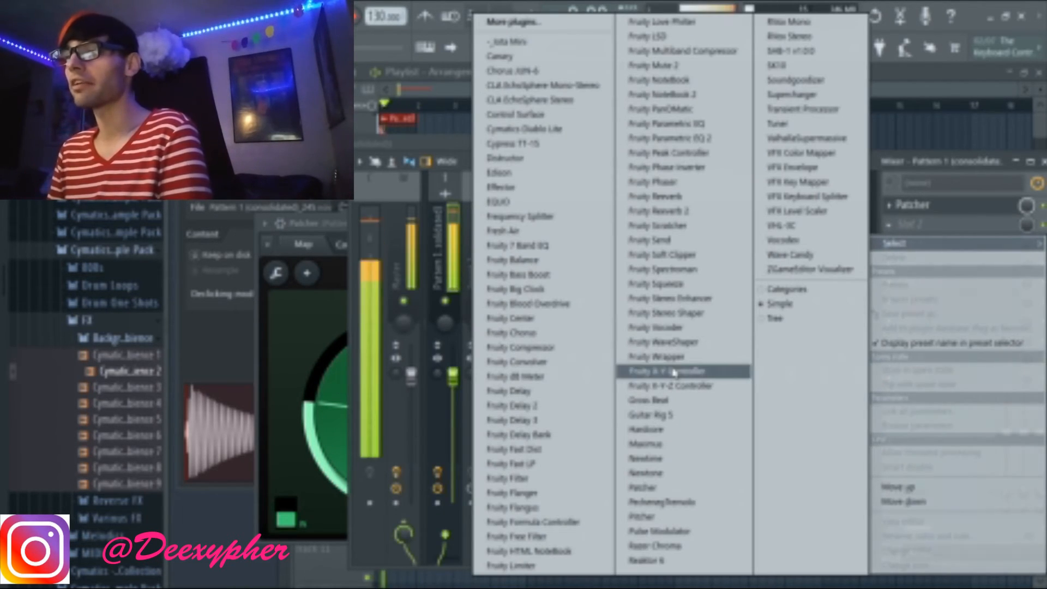
{"action": "left_click", "coordinate": [665, 488]}
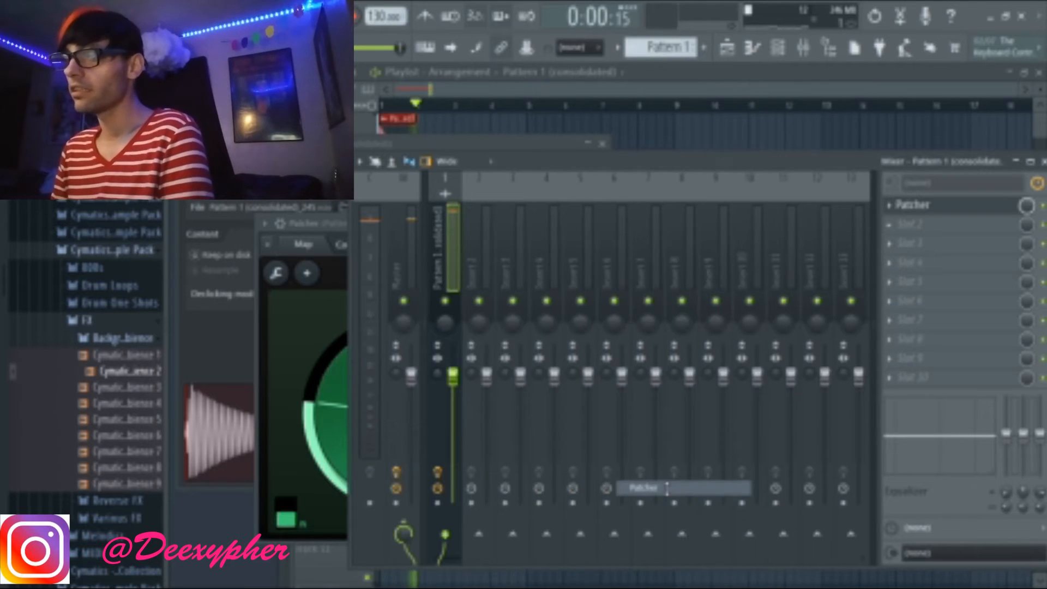
{"action": "left_click", "coordinate": [657, 244]}
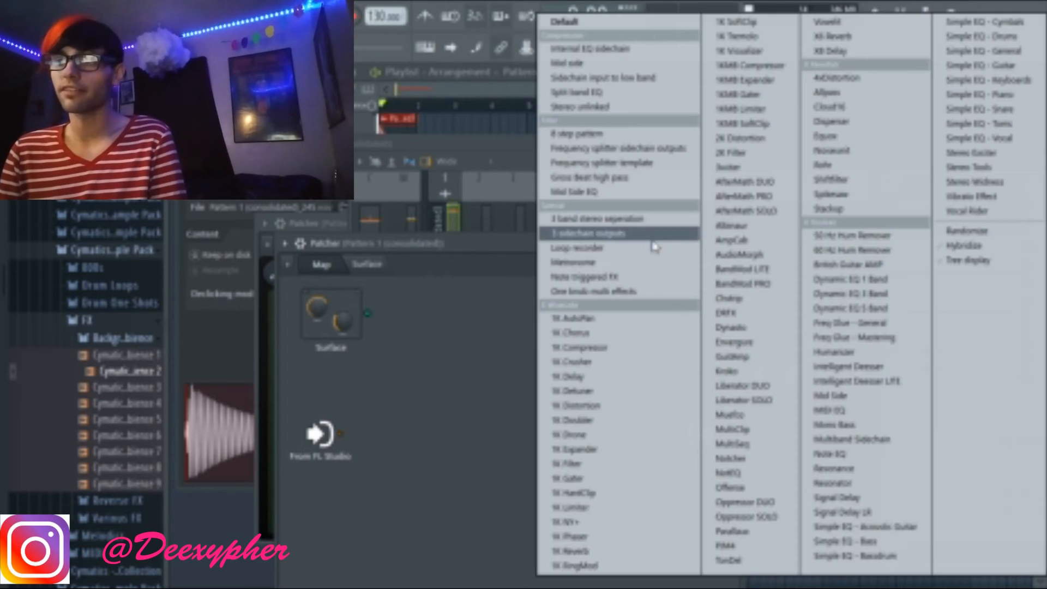
{"action": "left_click", "coordinate": [601, 408]}
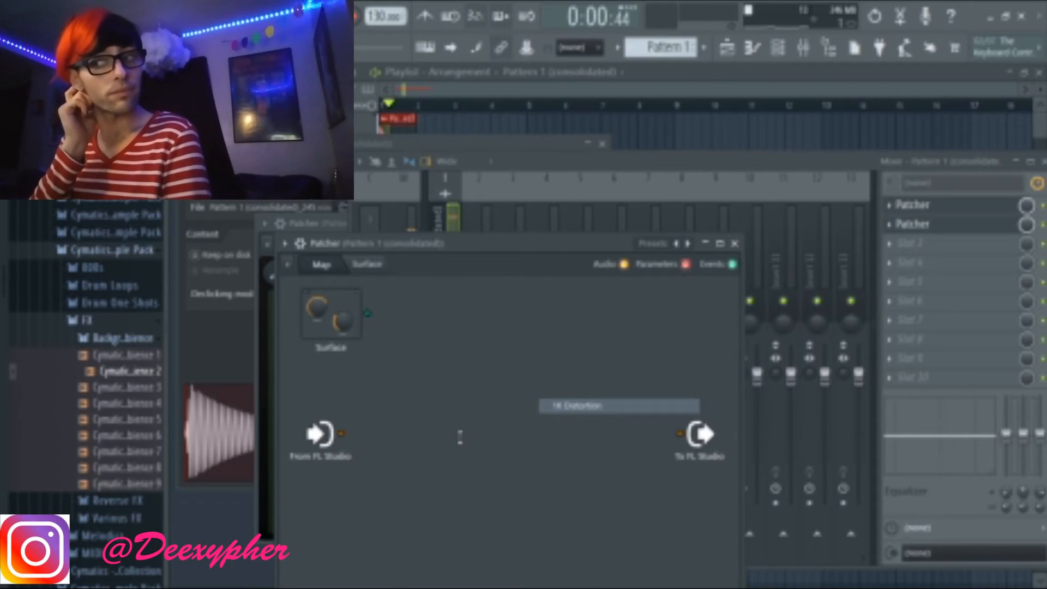
{"action": "left_click_drag", "start_coordinate": [377, 517], "coordinate": [362, 427]}
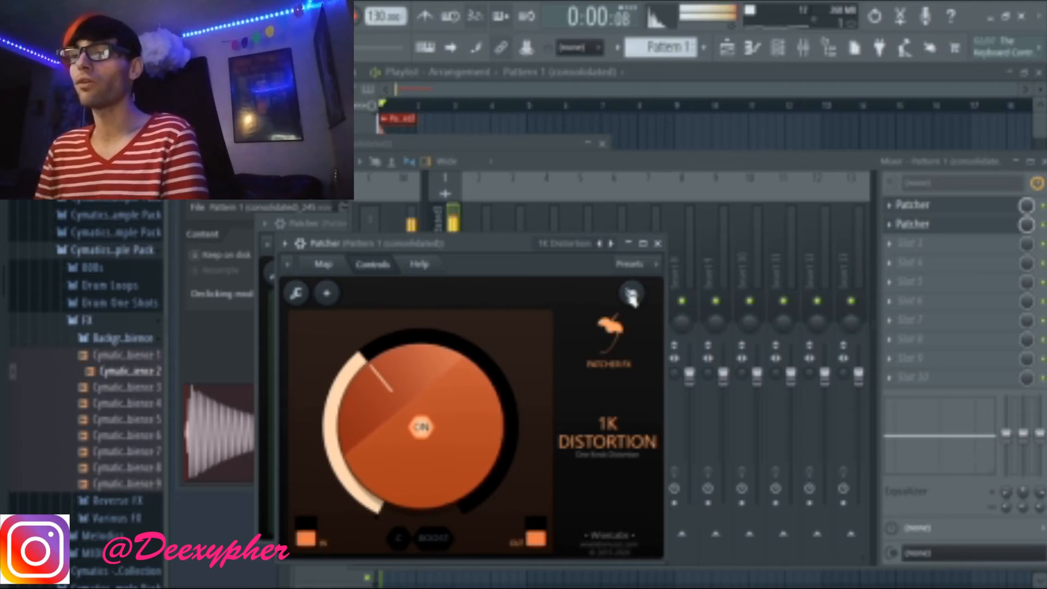
{"action": "left_click", "coordinate": [660, 244]}
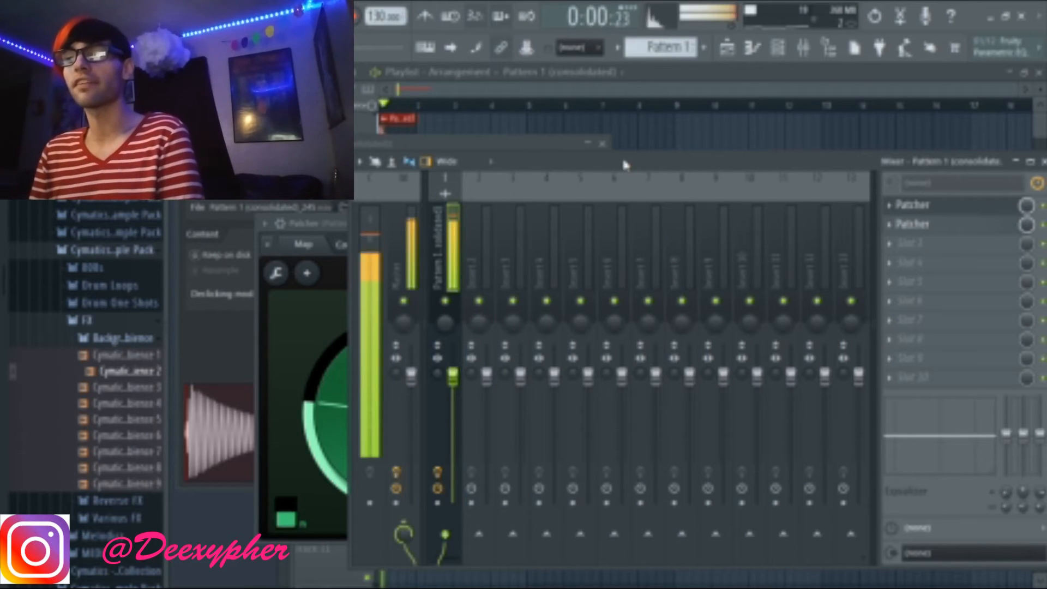
Add Fruity Limiter in the mixer track's third effect slot and close its editor
{"action": "left_click", "coordinate": [895, 244]}
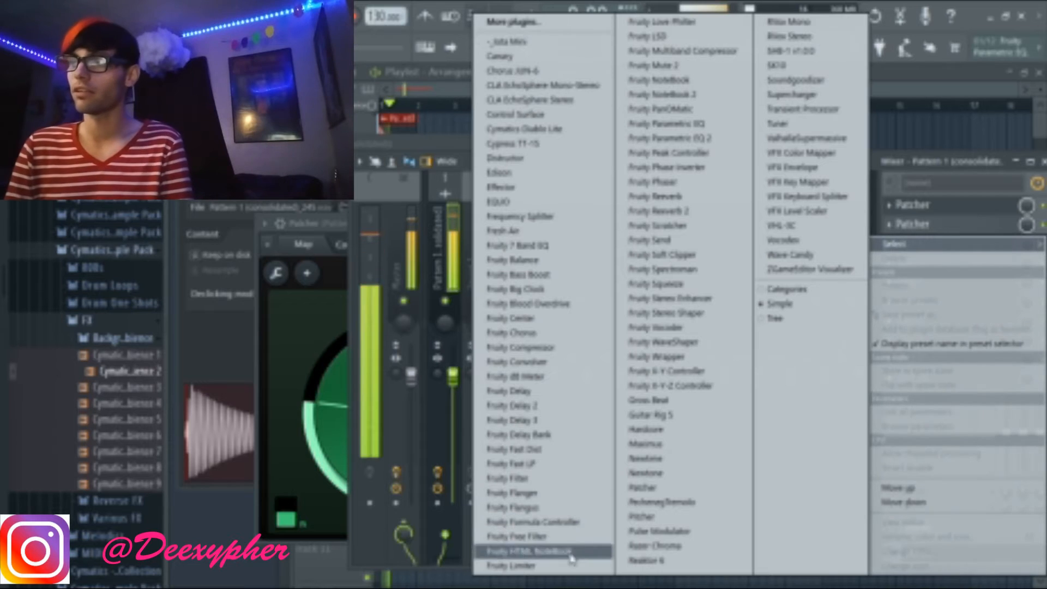
{"action": "left_click", "coordinate": [540, 566]}
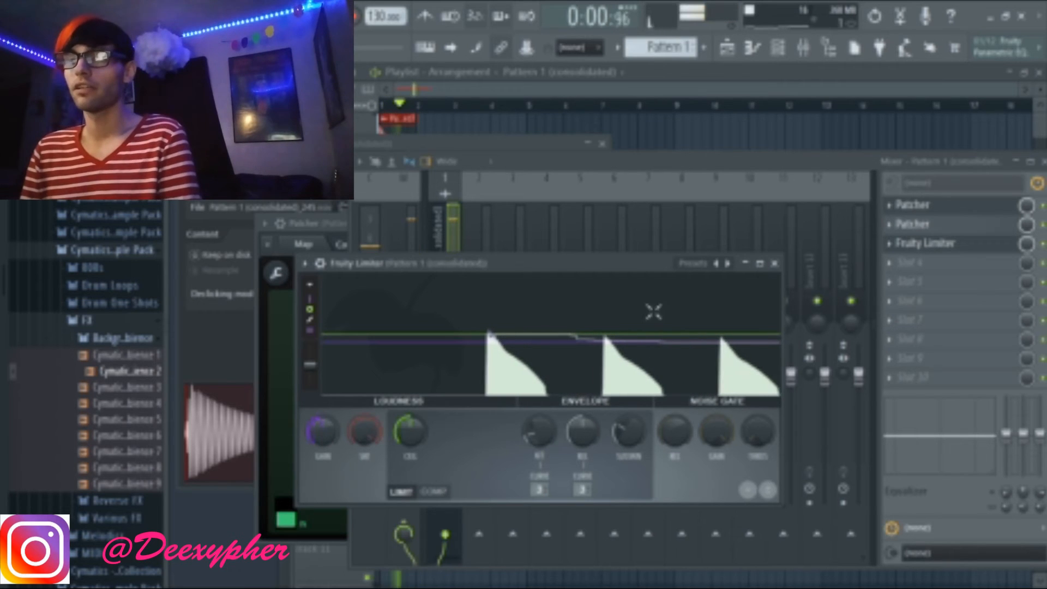
{"action": "left_click", "coordinate": [777, 266]}
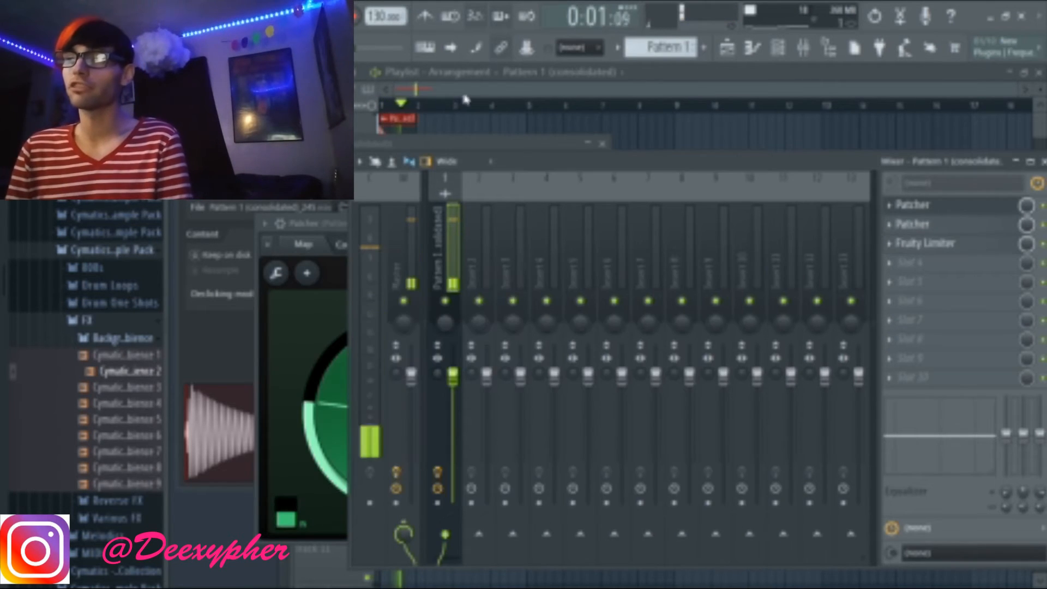
{"action": "left_click", "coordinate": [513, 97]}
{"action": "left_click", "coordinate": [384, 119]}
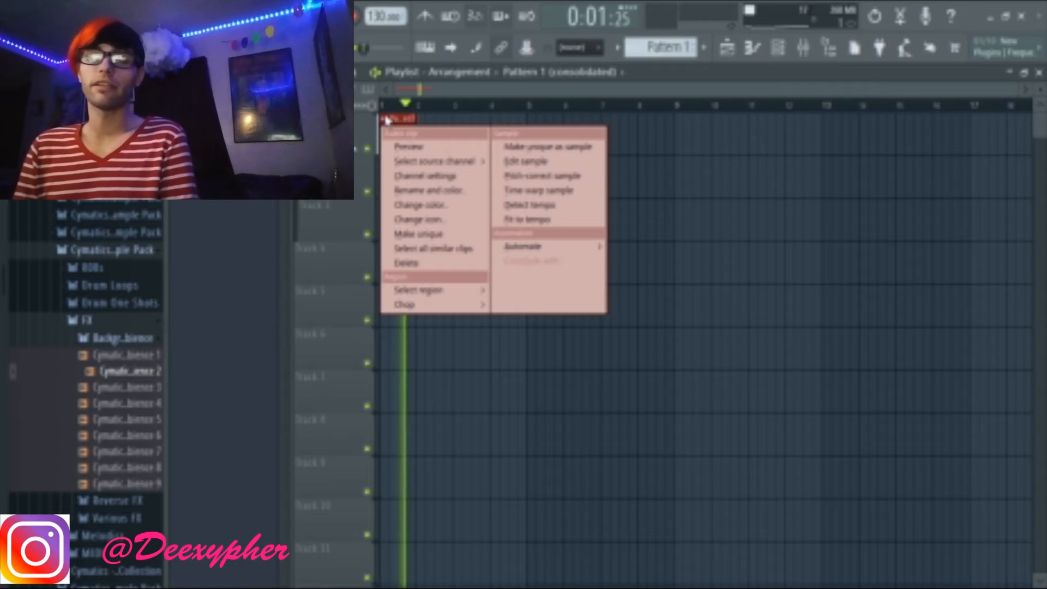
{"action": "left_click", "coordinate": [580, 158]}
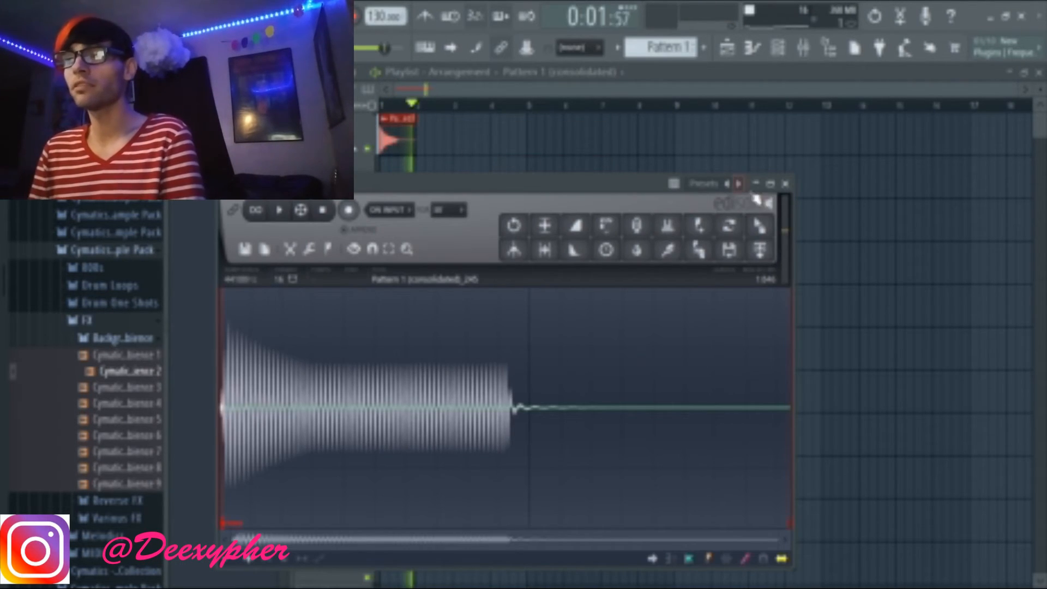
{"action": "left_click", "coordinate": [786, 184]}
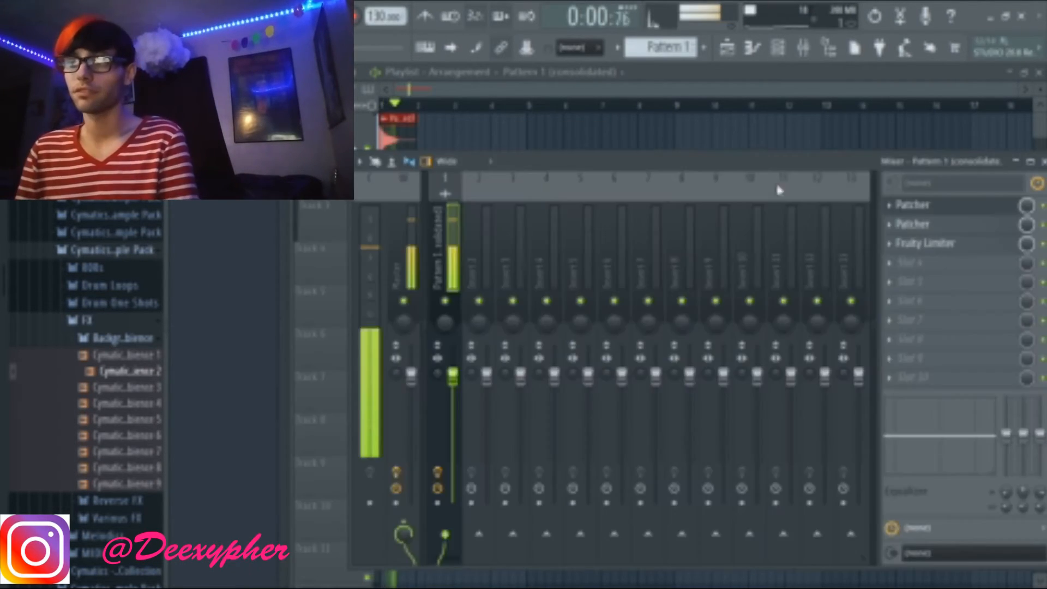
{"action": "left_click", "coordinate": [387, 125]}
{"action": "left_click", "coordinate": [551, 145]}
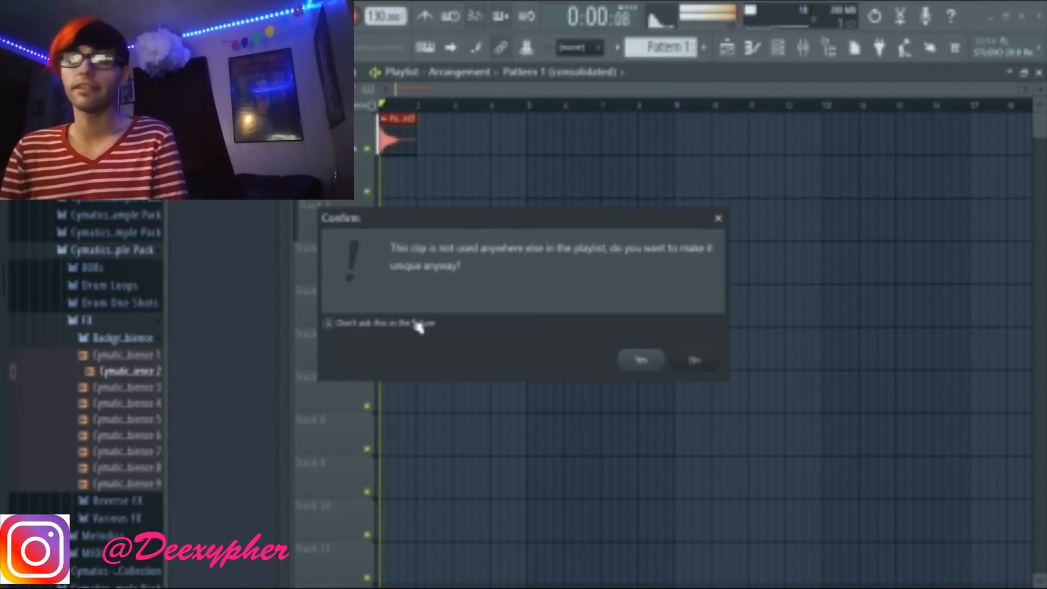
{"action": "left_click", "coordinate": [636, 356]}
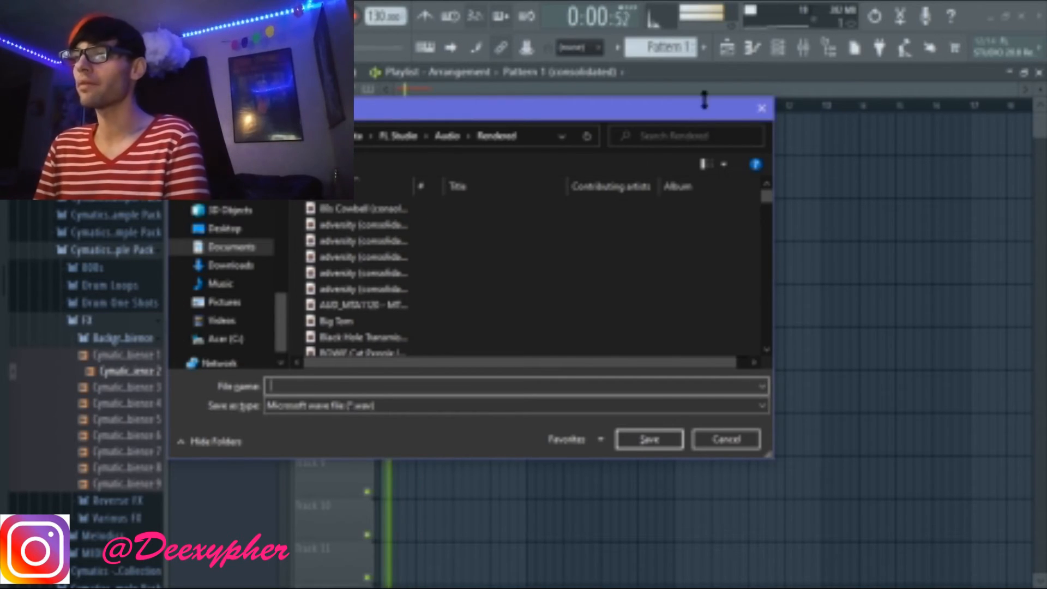
{"action": "left_click", "coordinate": [762, 108]}
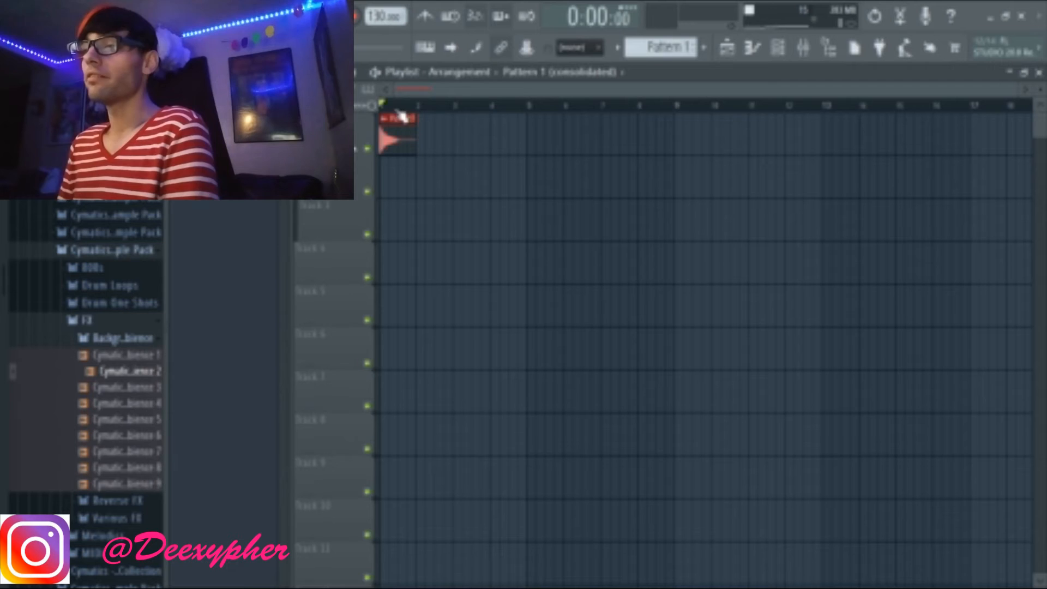
Make the playlist audio clip unique as a sample and confirm doing so anyway
{"action": "left_click", "coordinate": [387, 126]}
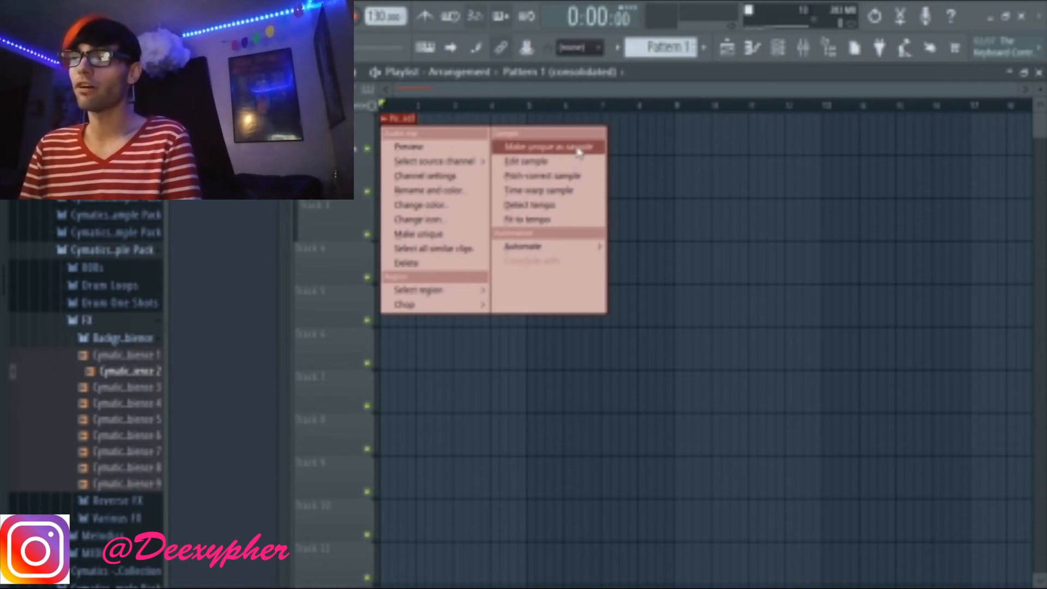
{"action": "left_click", "coordinate": [576, 148]}
{"action": "left_click", "coordinate": [641, 362]}
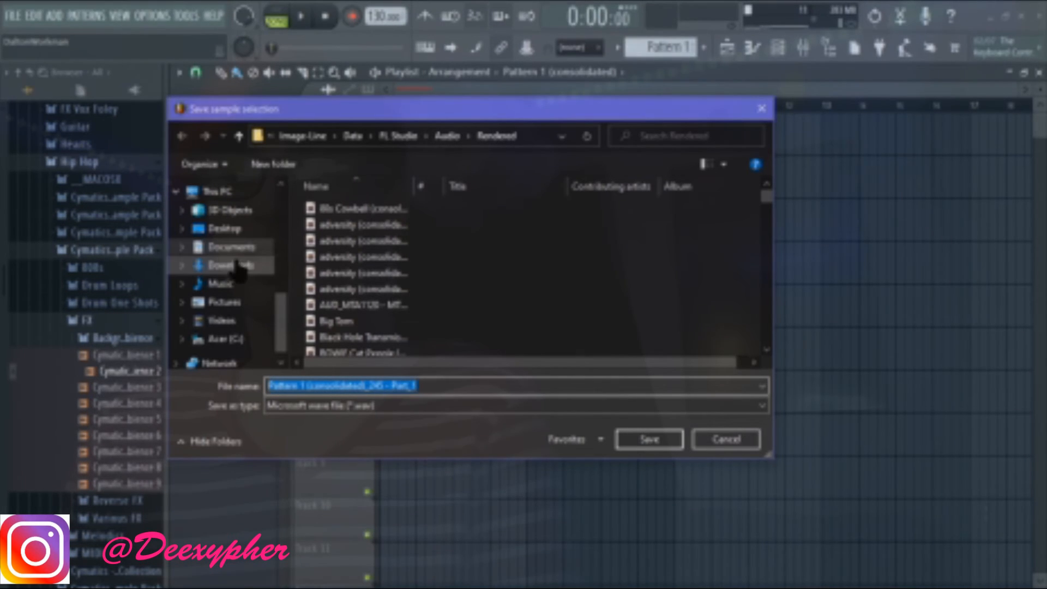
Set the save location to the Before Your Eyes folder inside Sample packs on the Desktop
{"action": "left_click", "coordinate": [228, 247]}
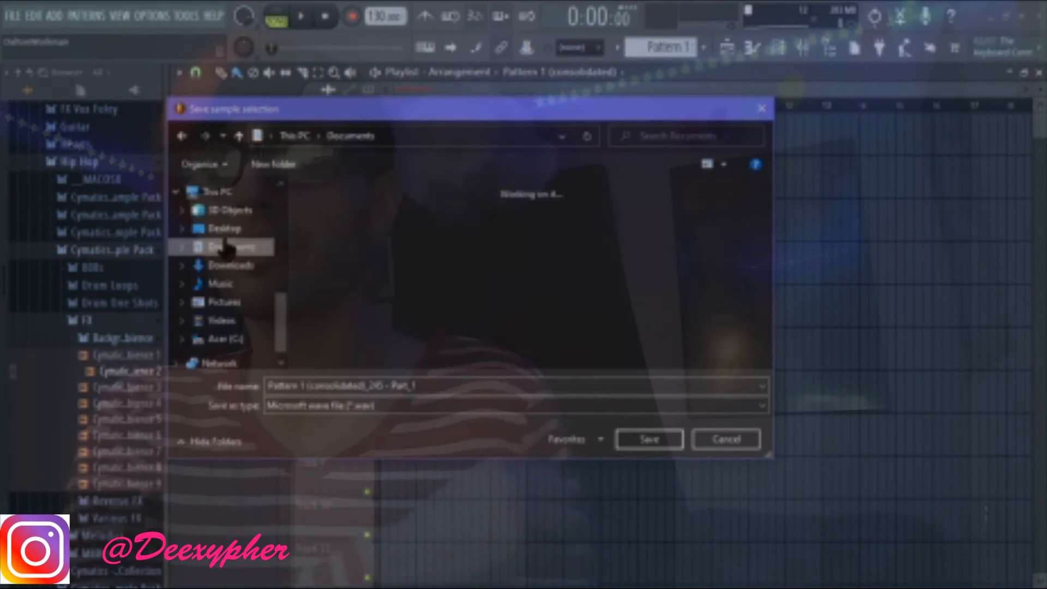
{"action": "left_click", "coordinate": [223, 230]}
{"action": "left_click", "coordinate": [403, 287]}
{"action": "key", "text": "Down"}
{"action": "key", "text": "Down"}
{"action": "key", "text": "Down"}
{"action": "key", "text": "Down"}
{"action": "key", "text": "Down"}
{"action": "key", "text": "Down"}
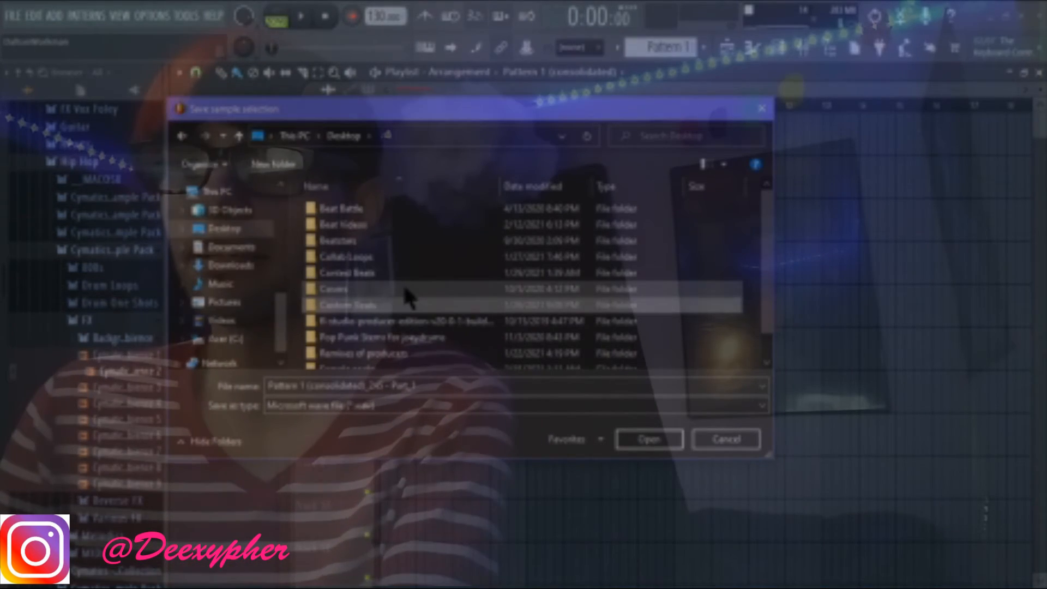
{"action": "key", "text": "Up"}
{"action": "key", "text": "Return"}
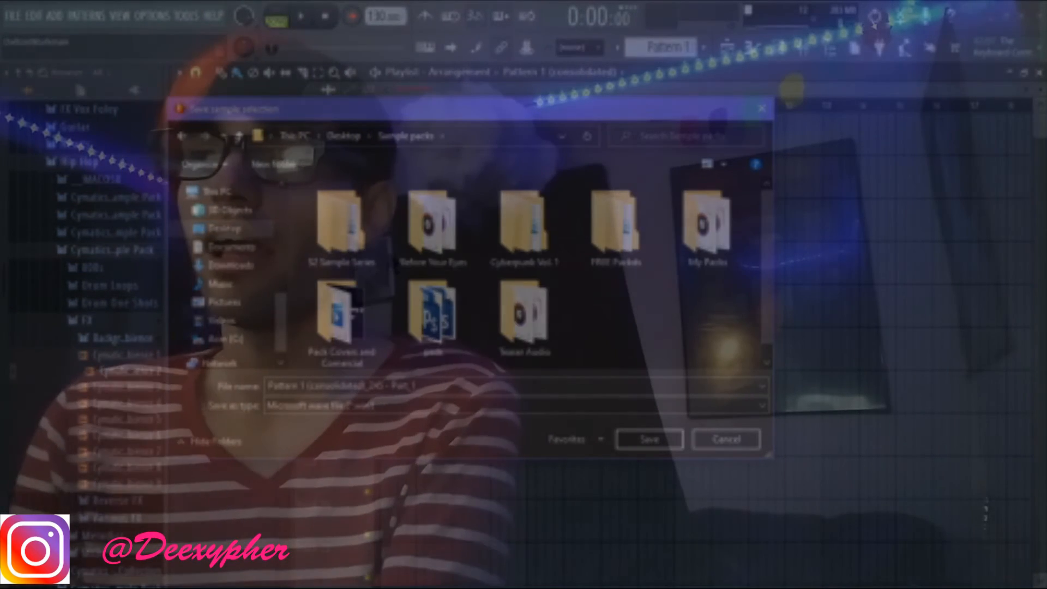
{"action": "double_click", "coordinate": [409, 235]}
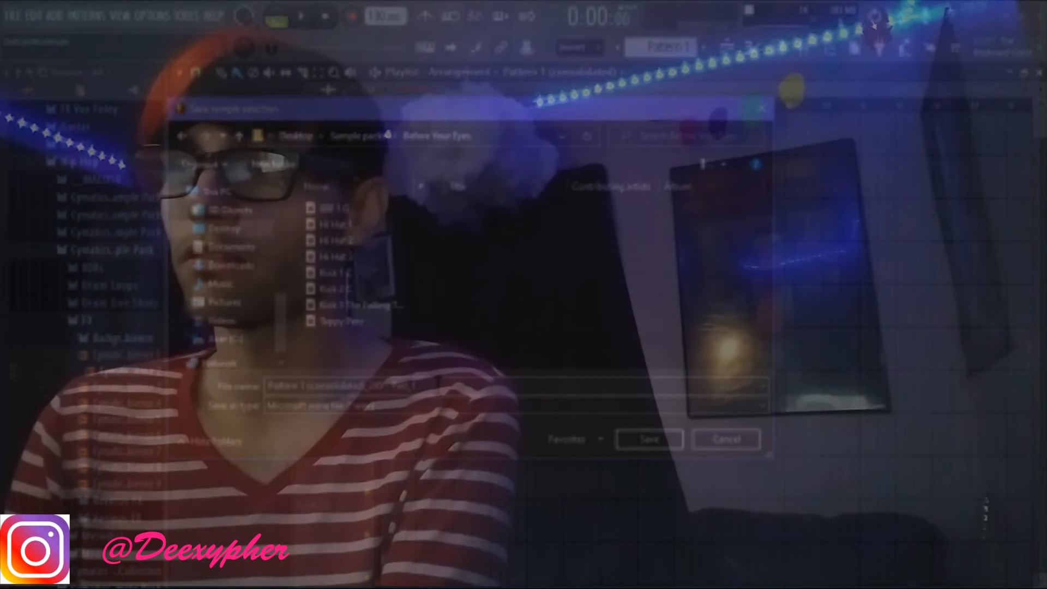
Name the wave file 808 2
{"action": "left_click", "coordinate": [439, 383]}
{"action": "type", "text": "808 2"}
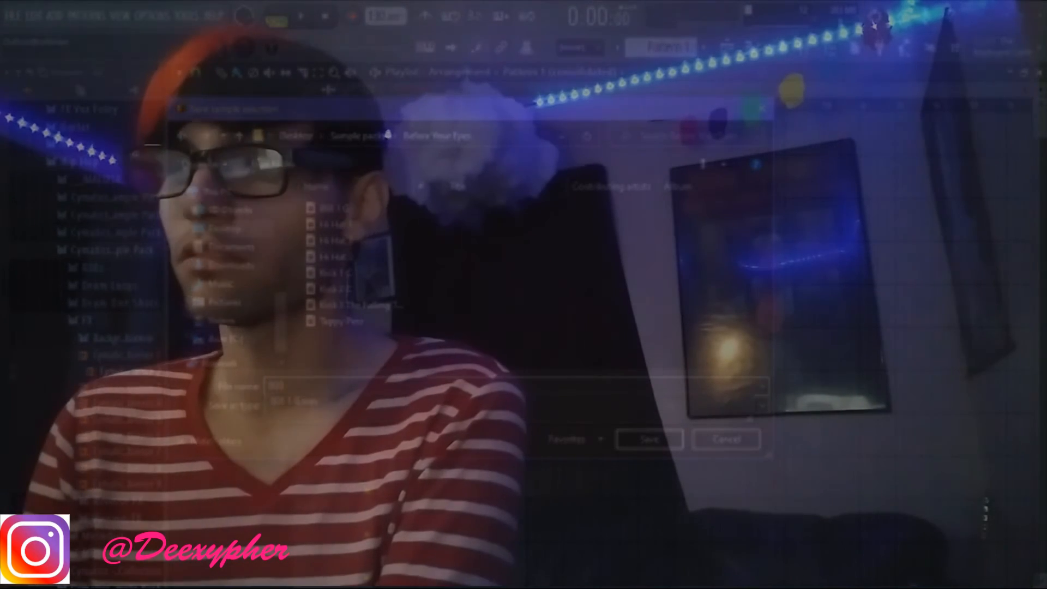